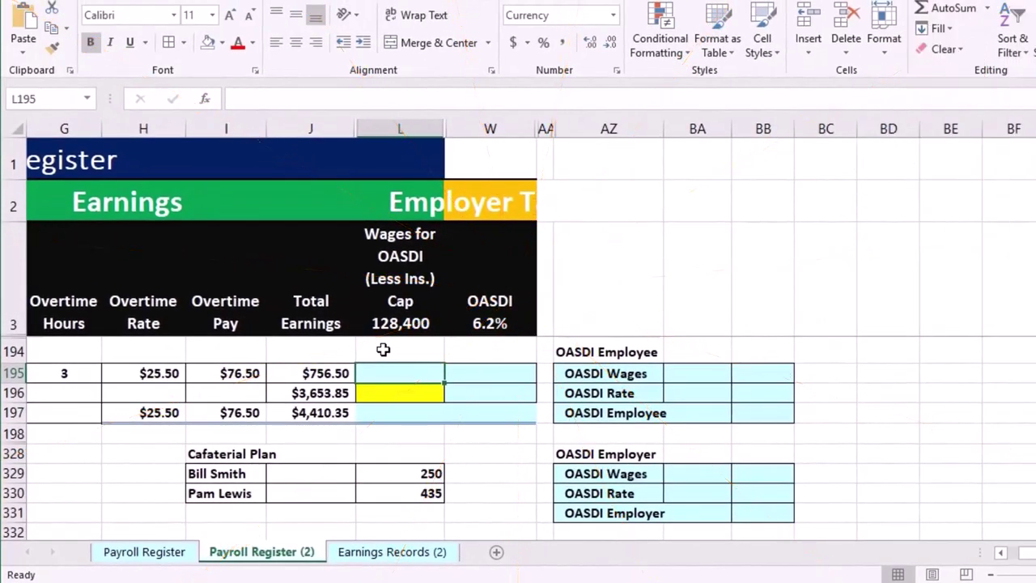
Review the Week 40 total earnings, OASDI wage columns and OASDI tables on the Payroll Register (2) sheet
drag(334, 375, 334, 385)
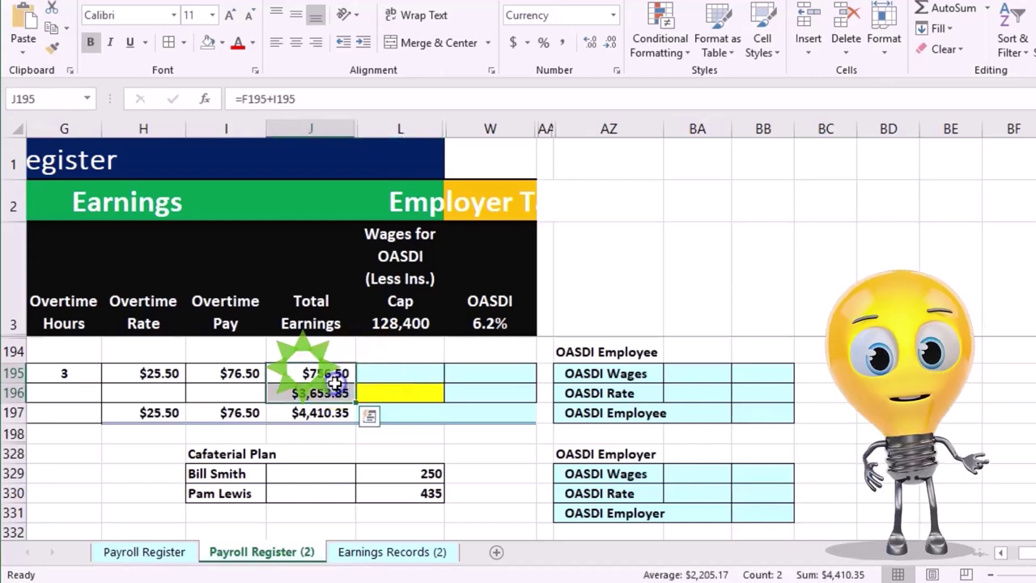
click(402, 442)
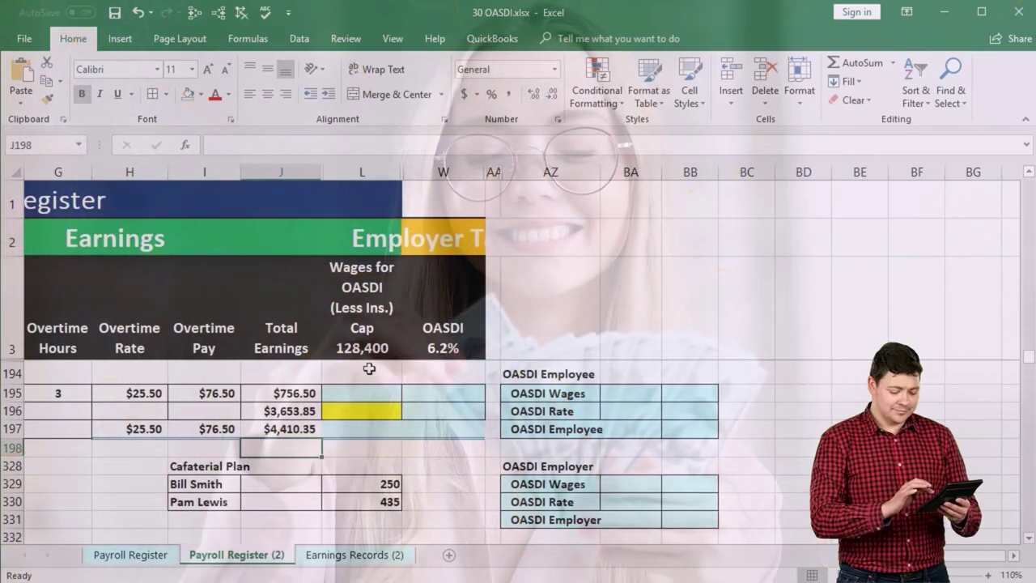
key(Home)
key(Right)
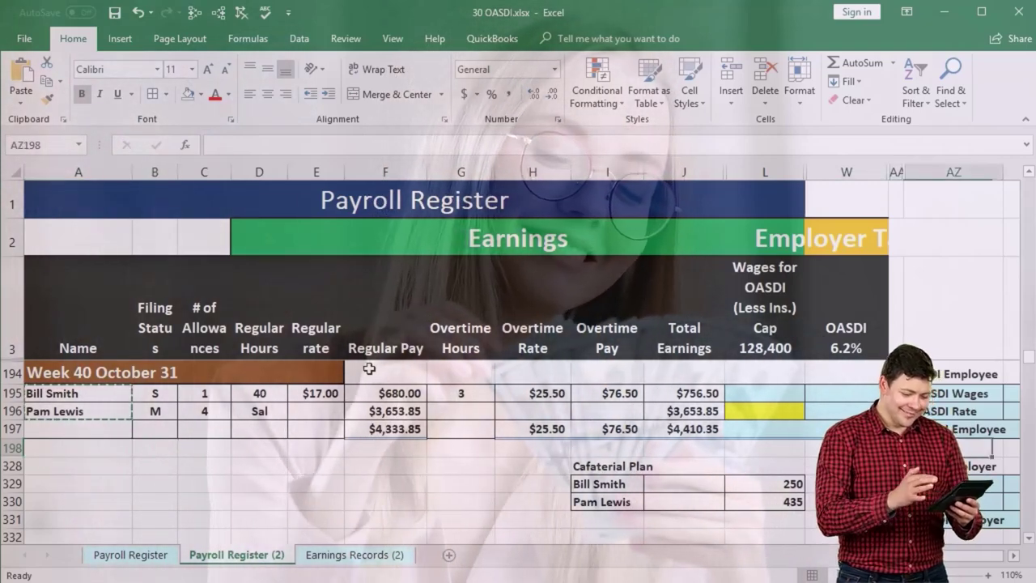
key(Right)
key(Right)
key(Right)
key(Right)
key(Right)
key(Right)
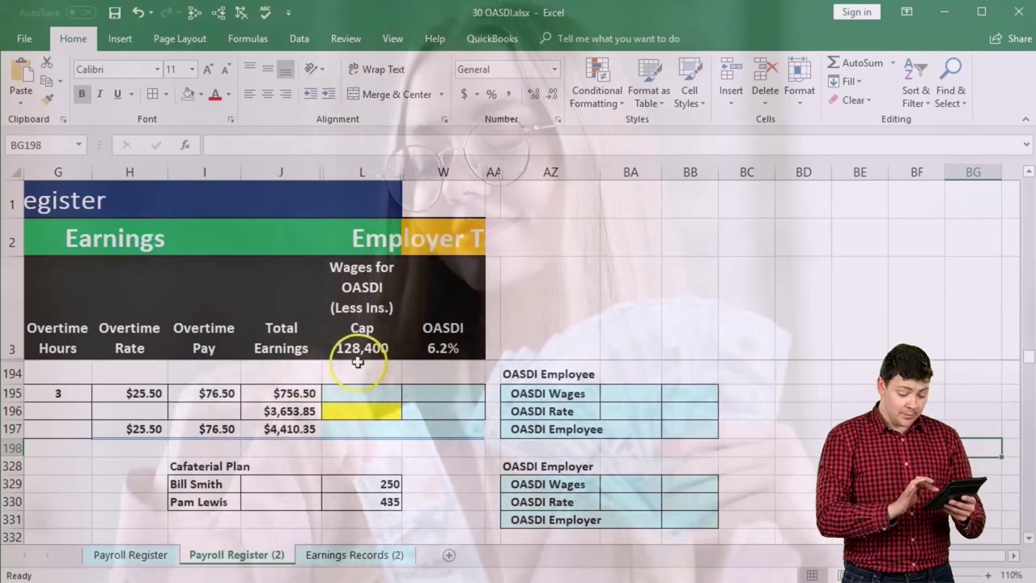
Examine the first employee's weekly total earnings and OASDI wages on the Earnings Records (2) sheet, down to the totals
click(354, 554)
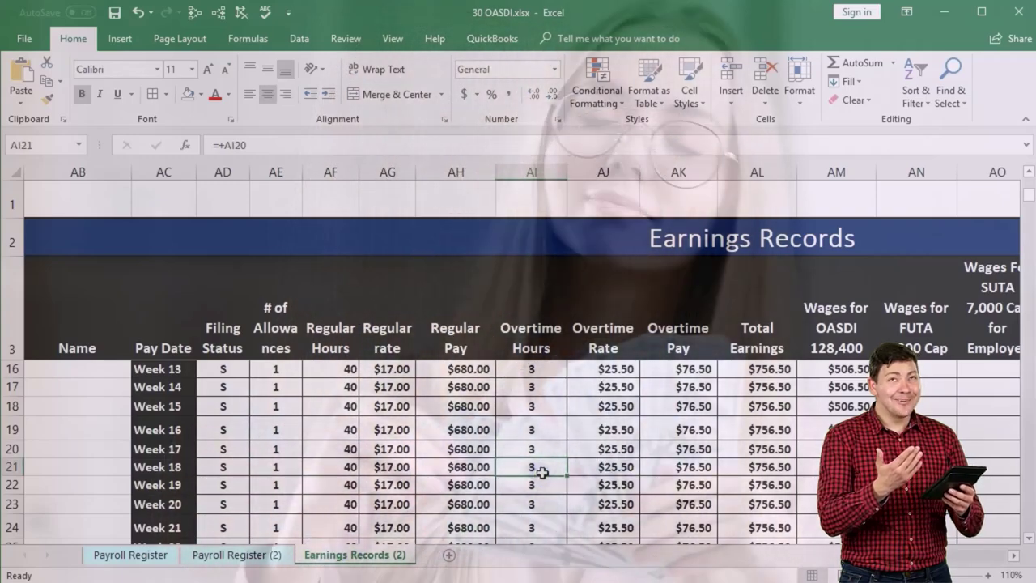
scroll(541, 473, up, 4)
click(606, 429)
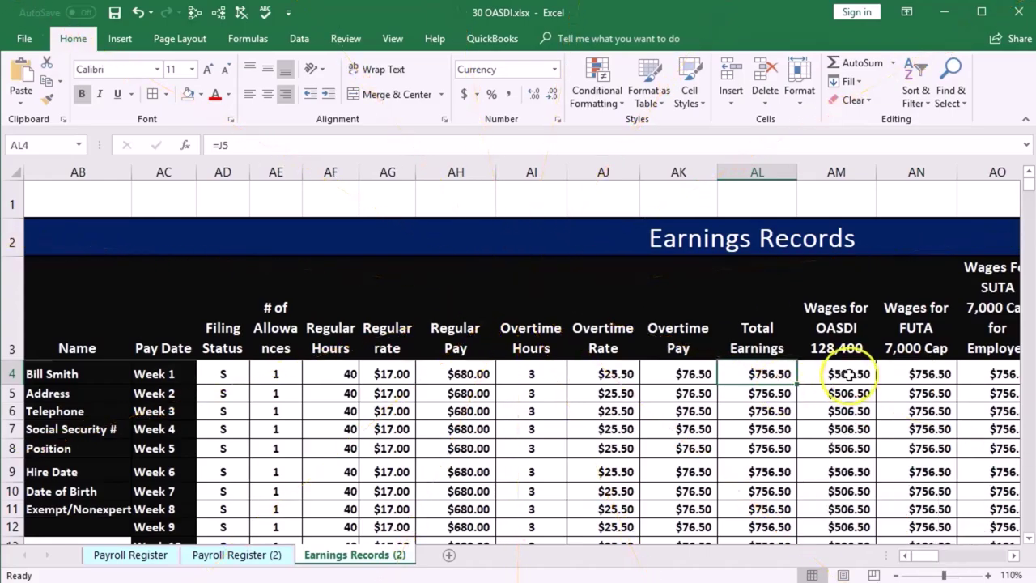
scroll(848, 373, down, 4)
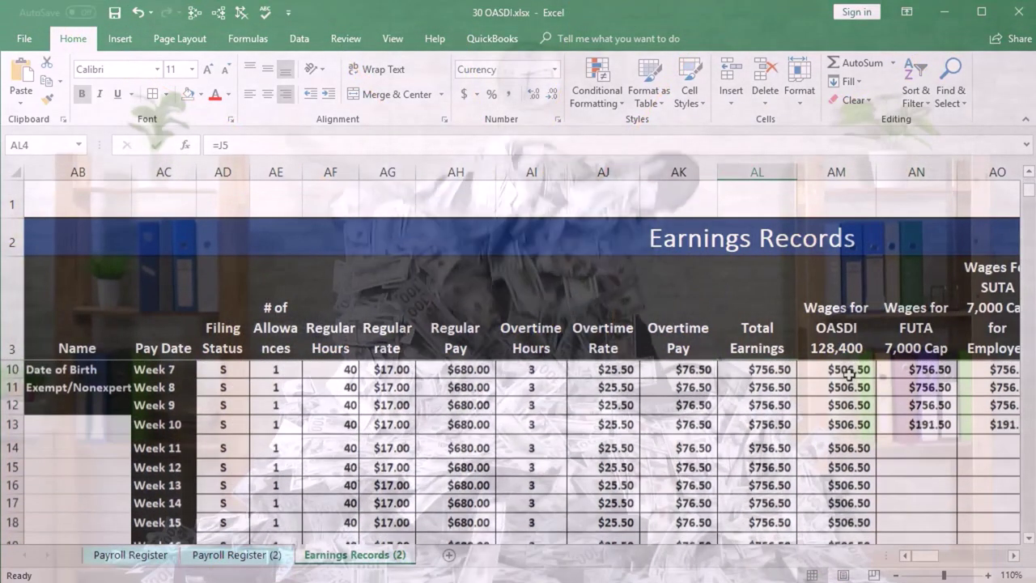
scroll(847, 373, down, 7)
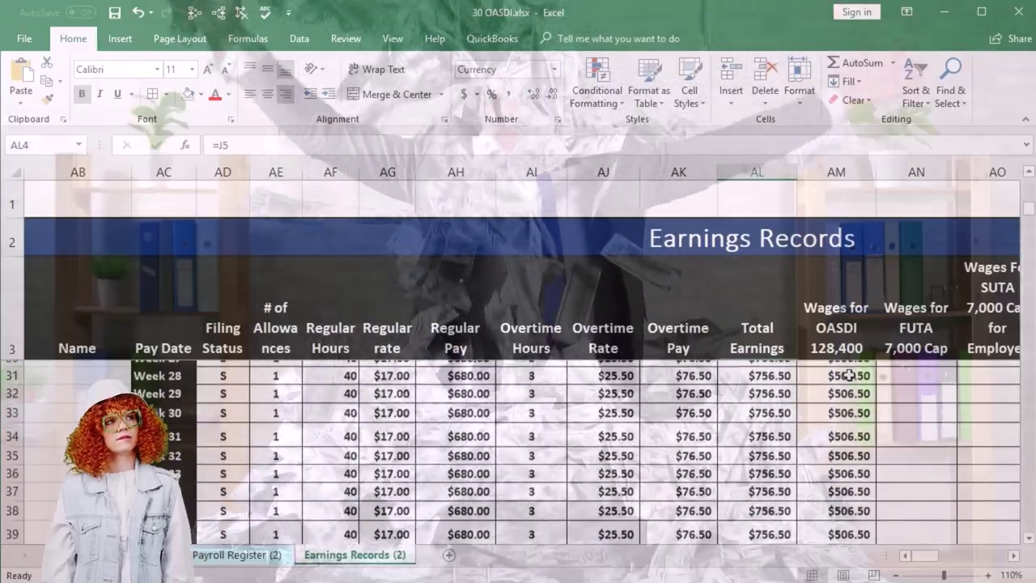
scroll(848, 373, down, 1)
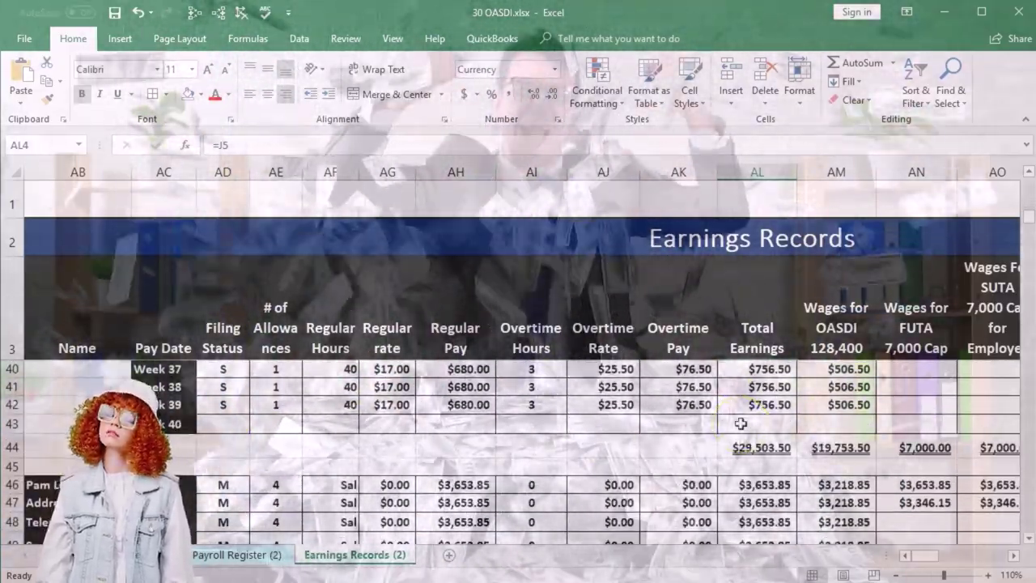
click(757, 445)
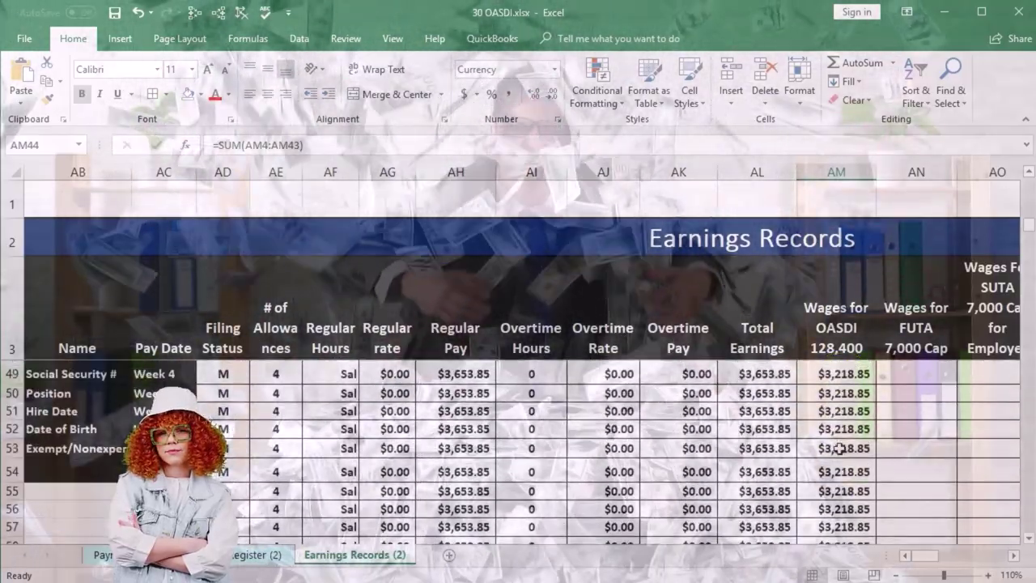
Examine the second employee's weekly earnings and OASDI wages through Week 40, and inspect the formula of the OASDI wages total
scroll(839, 448, down, 5)
scroll(839, 447, up, 3)
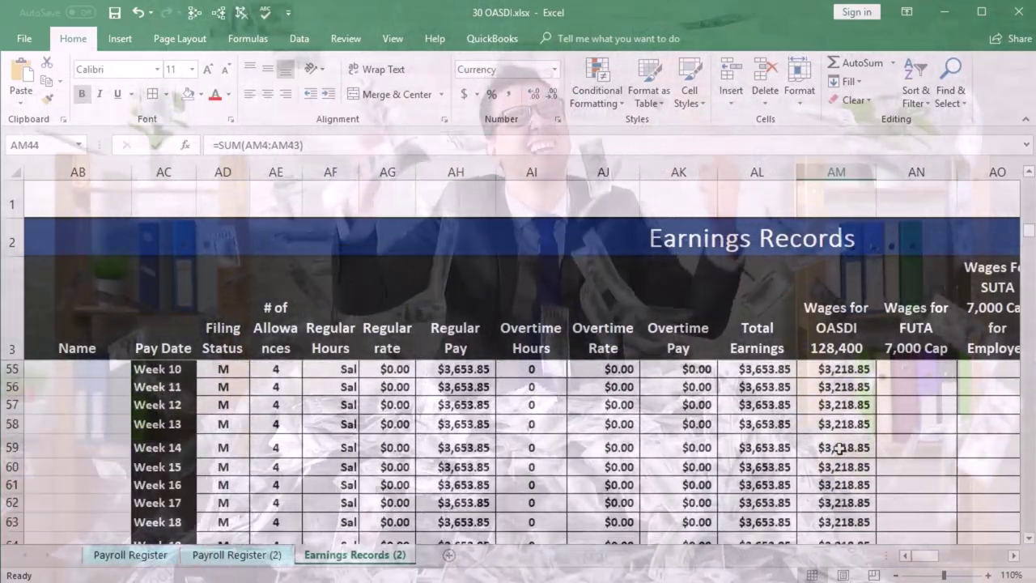
scroll(839, 447, up, 2)
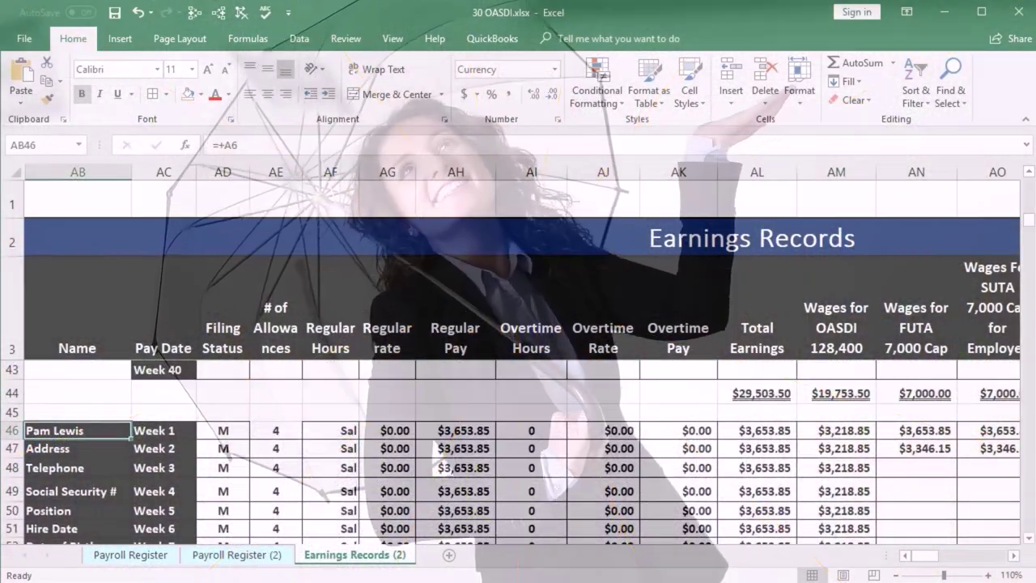
click(786, 492)
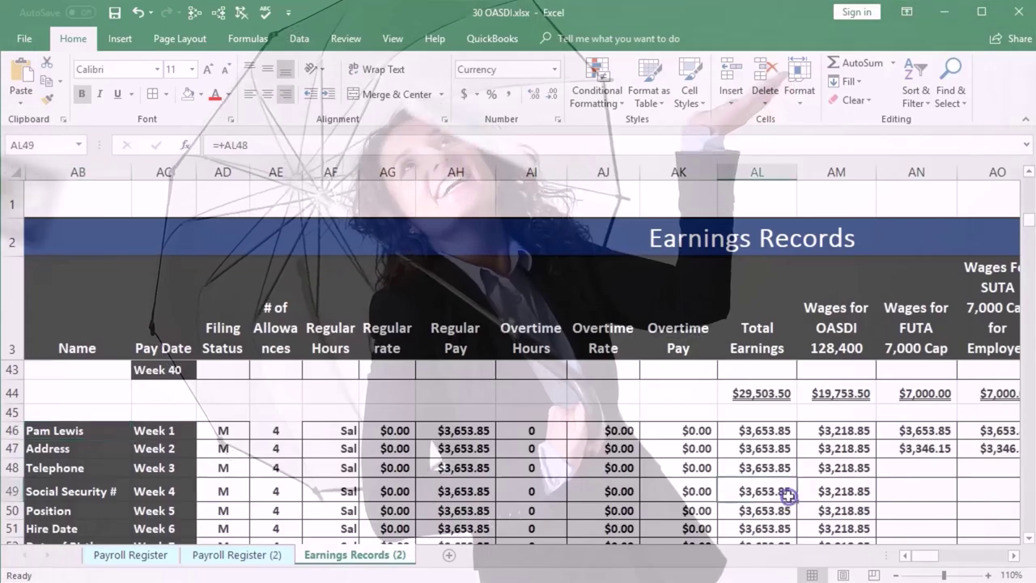
scroll(786, 492, down, 4)
scroll(786, 491, down, 7)
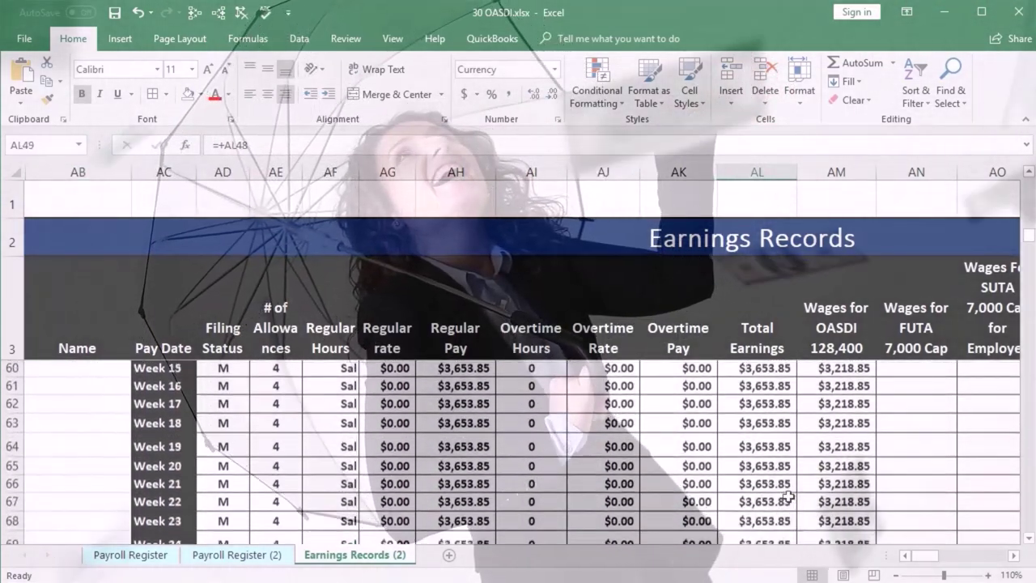
scroll(785, 495, down, 1)
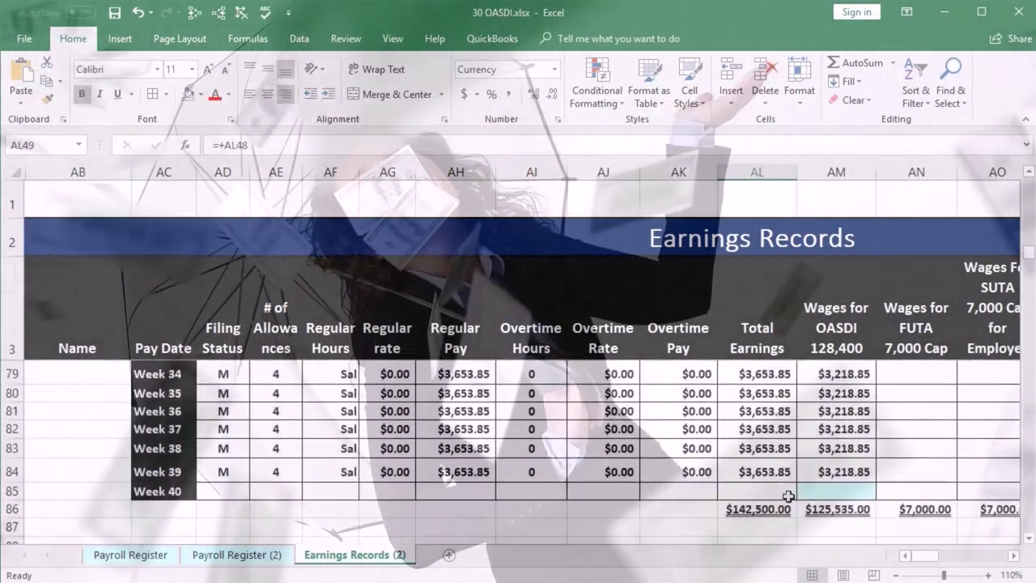
click(840, 475)
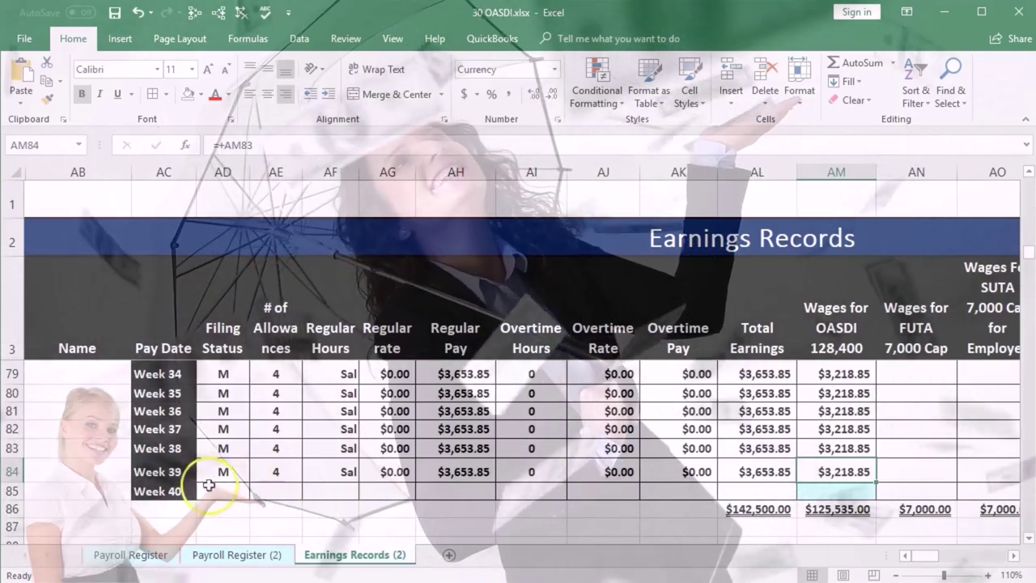
double_click(835, 518)
key(Return)
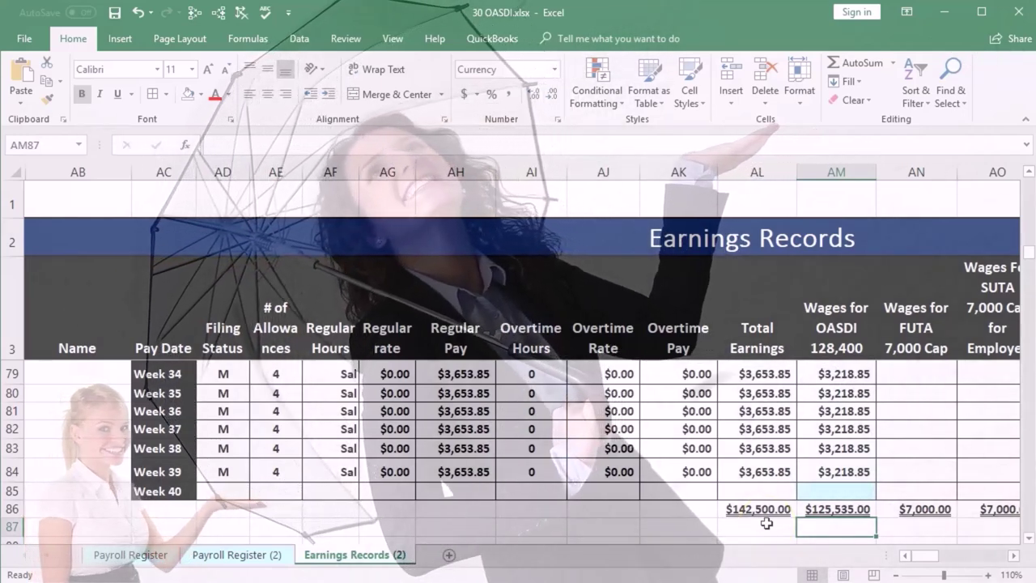
Calculate the second employee's remaining OASDI wages in Calculator by subtracting 125535 from the 128,400 cap
drag(849, 270, 503, 271)
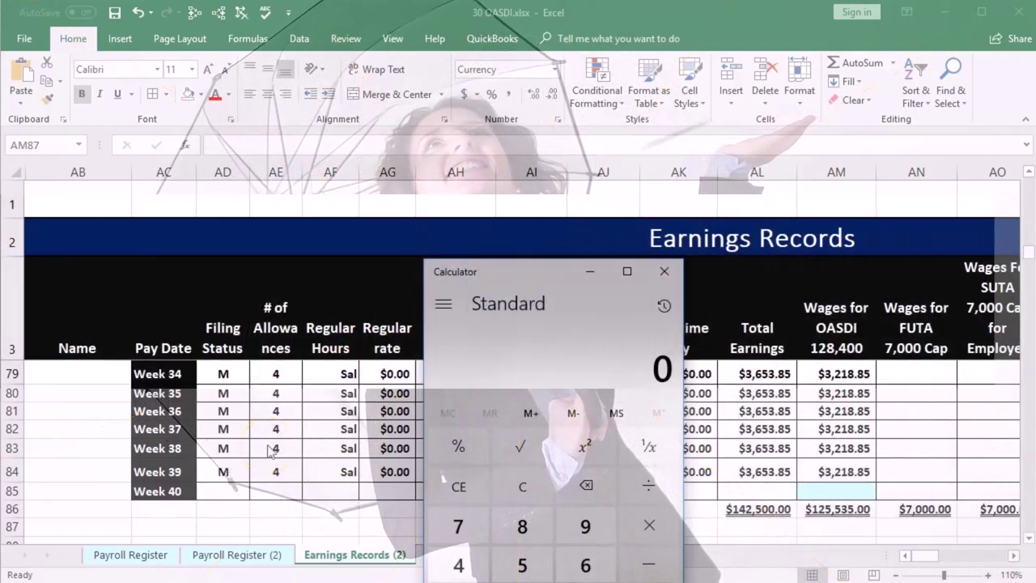
text(128,400)
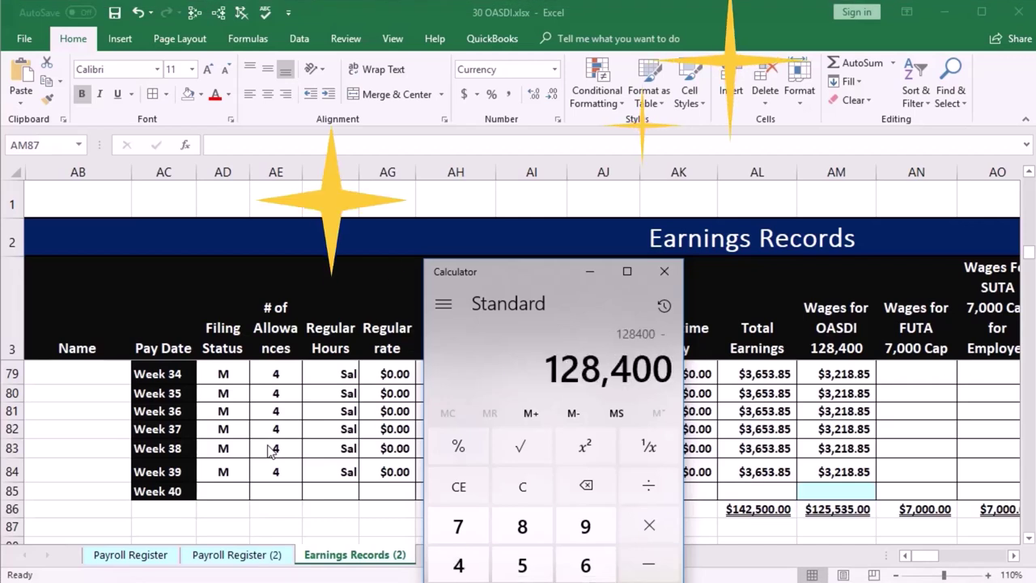
text(125535)
key(Return)
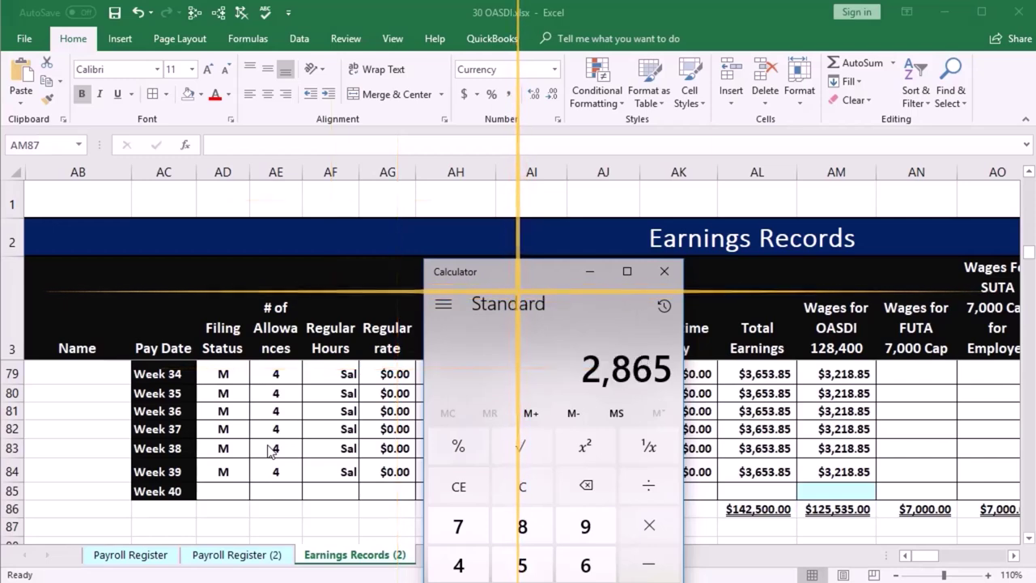
click(599, 412)
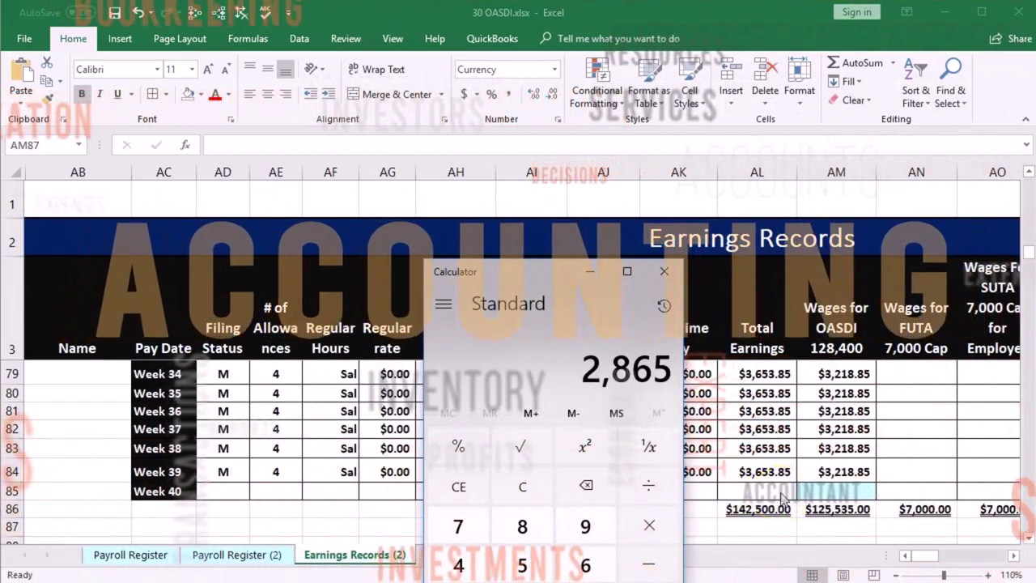
Enter 2865 as the second employee's Week 40 OASDI wages in AM85 and check the total below it
click(838, 486)
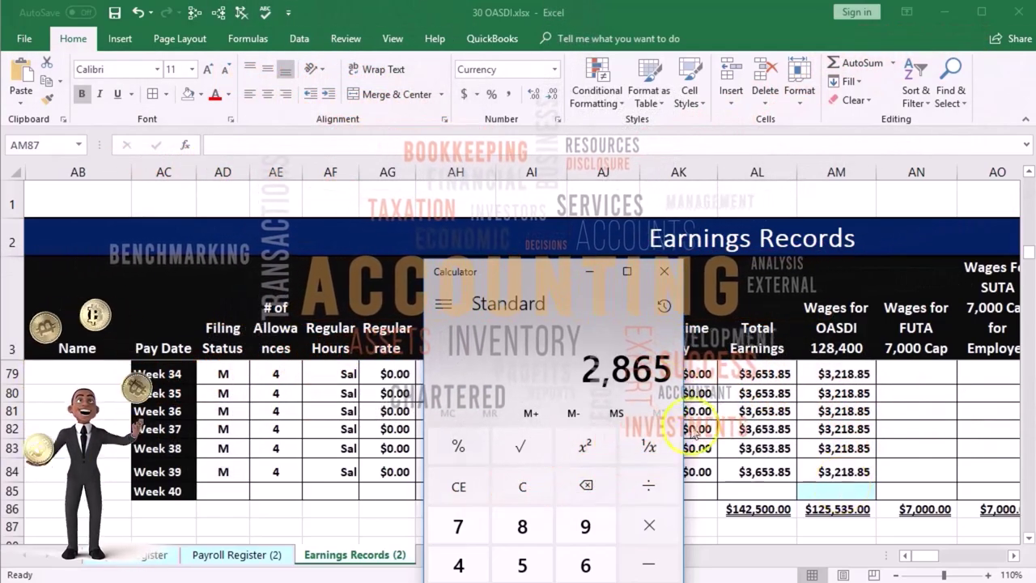
click(797, 476)
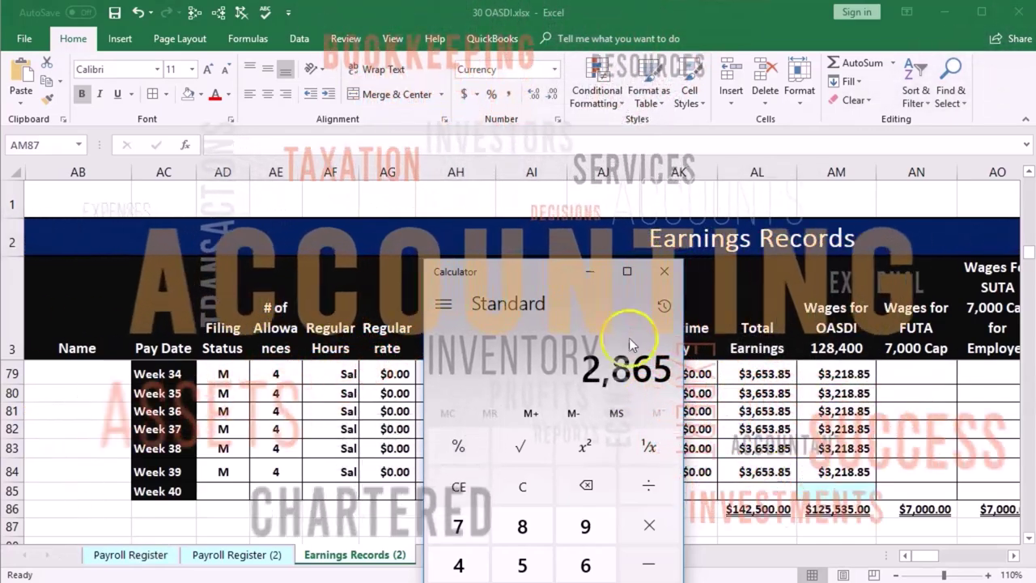
click(827, 511)
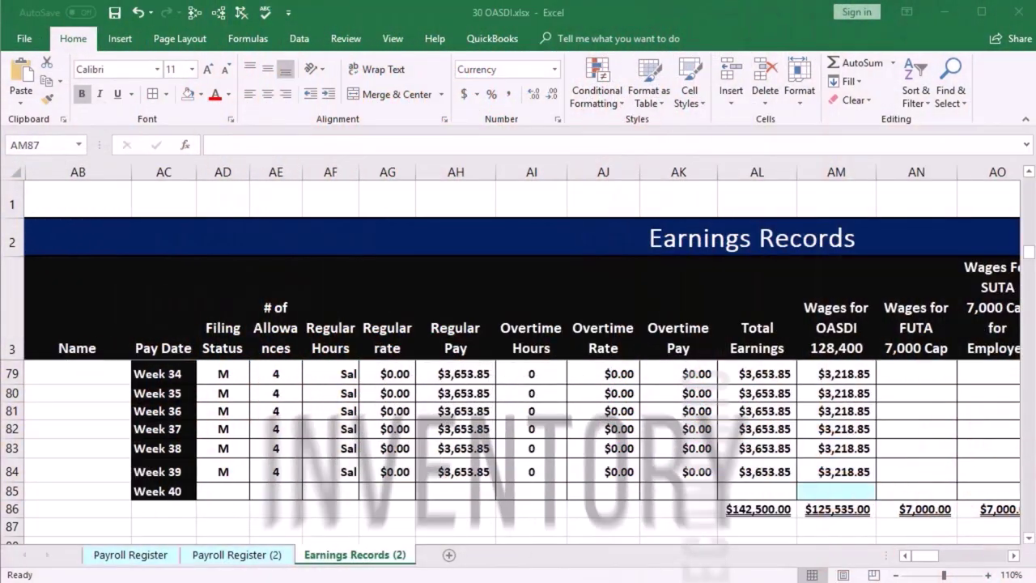
click(839, 486)
text(2,8)
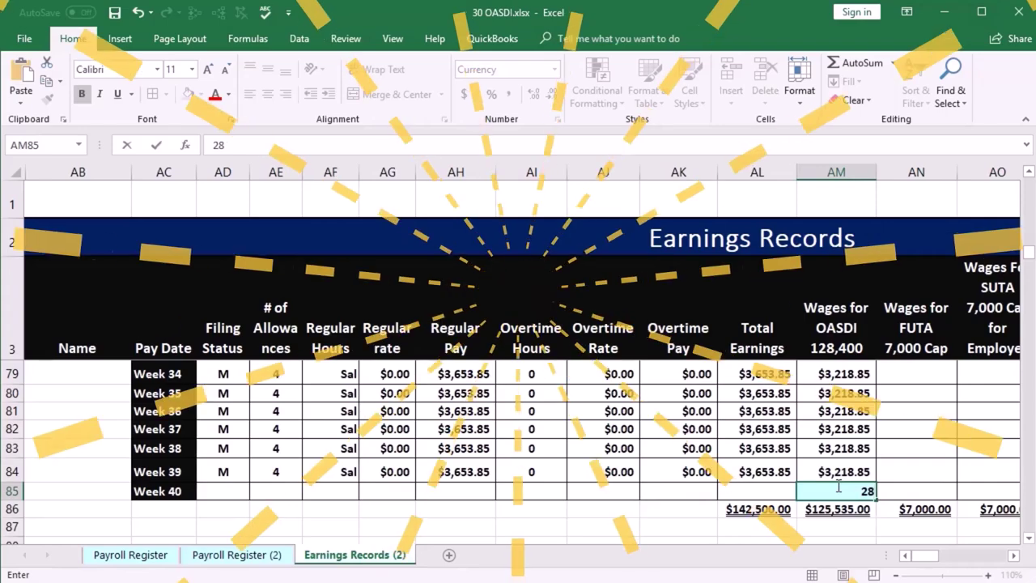
text(65)
key(Return)
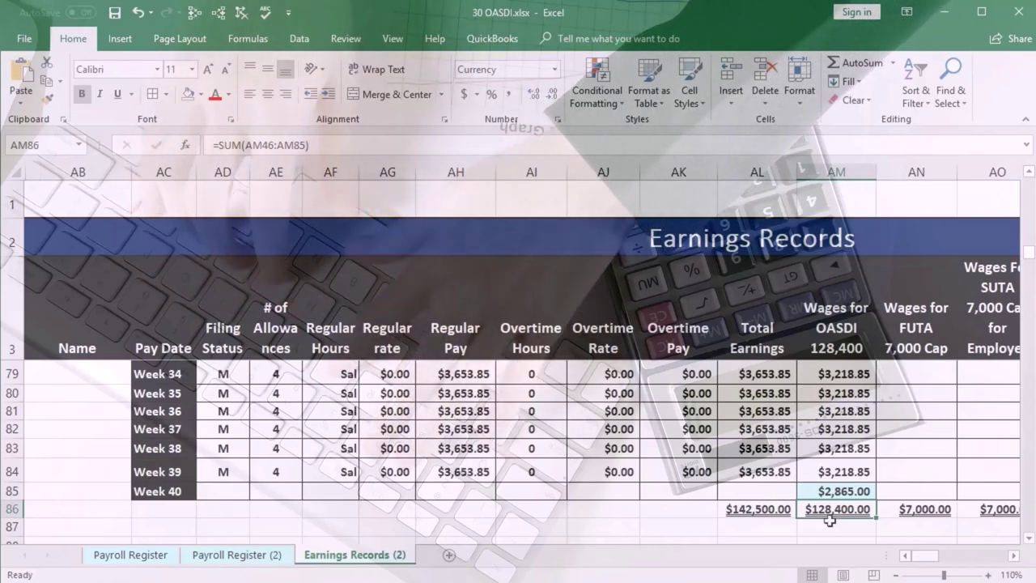
click(854, 518)
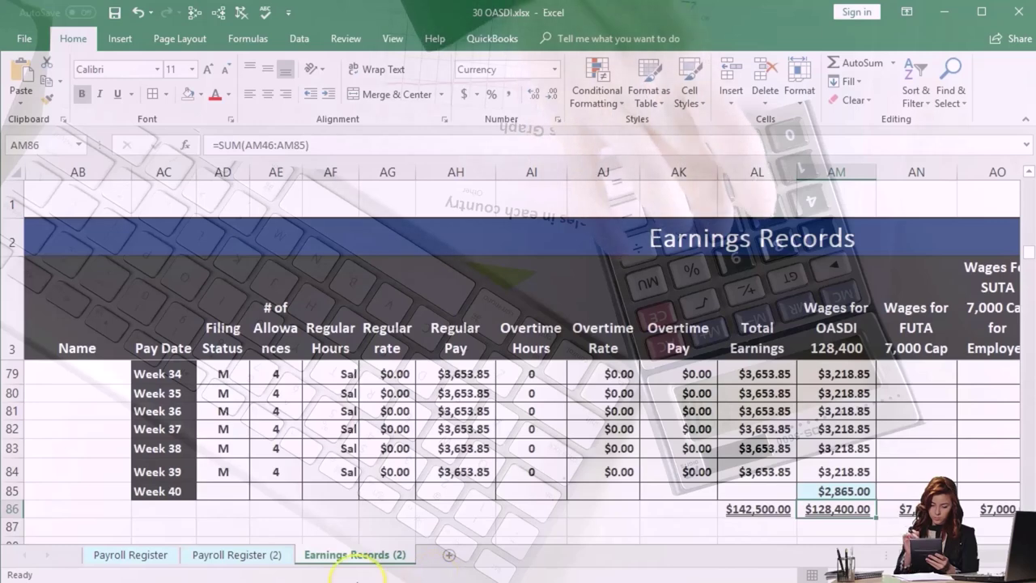
On the Payroll Register (2) sheet, enter 2865 as the second employee's Week 40 OASDI wages in L196
click(243, 556)
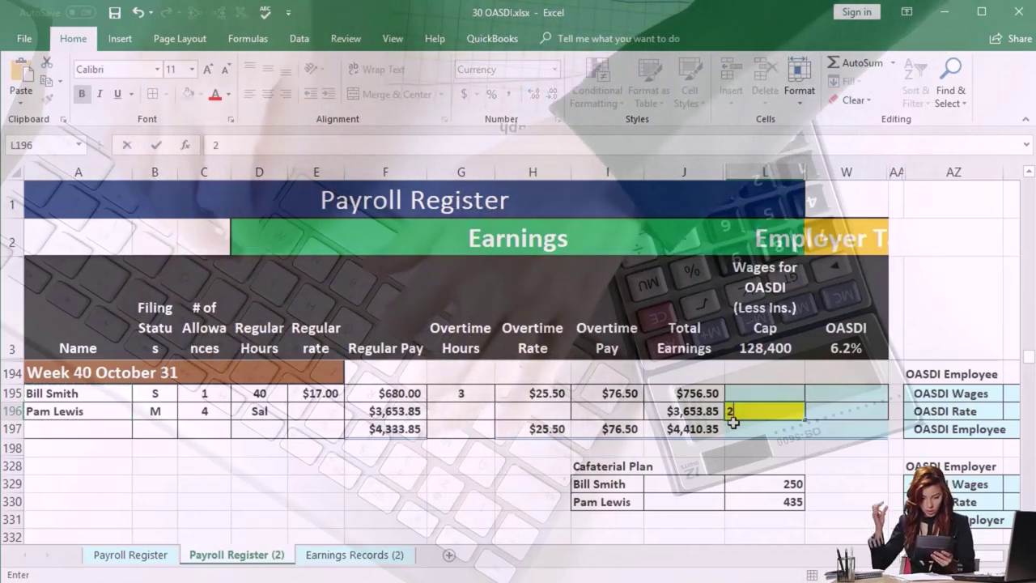
text(2865)
key(Return)
Calculate the first employee's OASDI wages in L195 as total earnings less the cafeteria plan amount, using =J195-L329
click(757, 440)
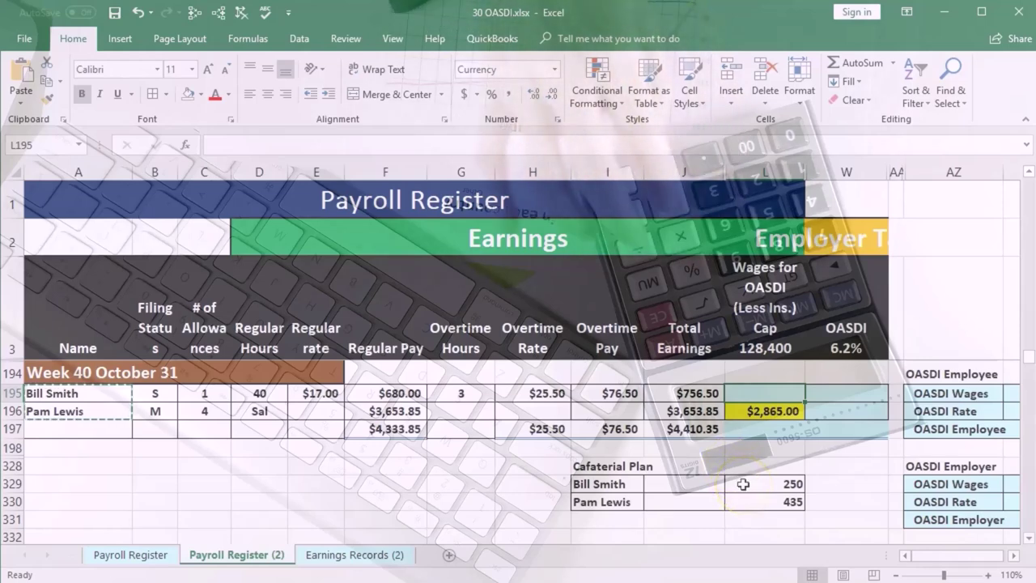
text(=)
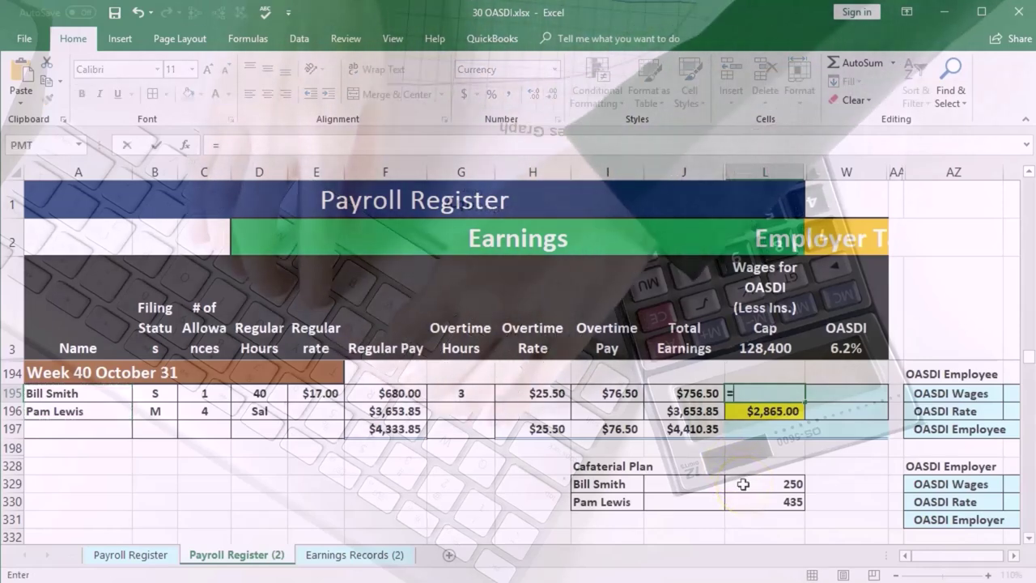
key(Left)
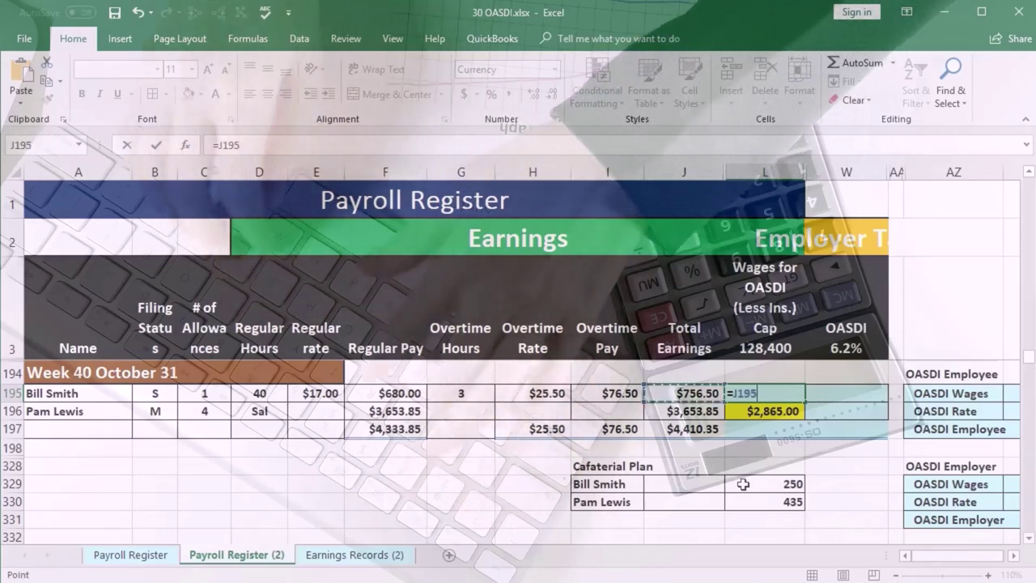
text(-)
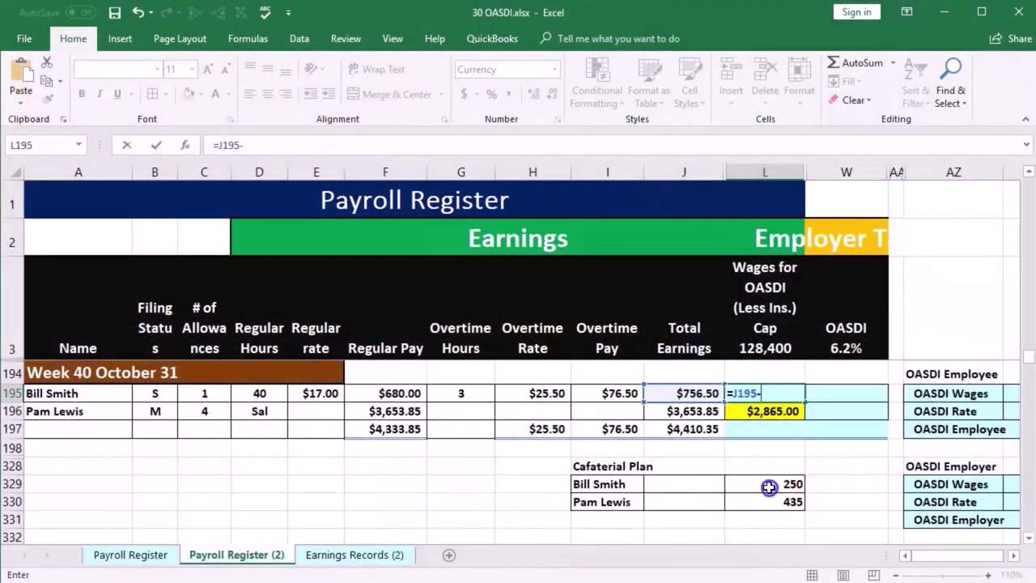
key(Return)
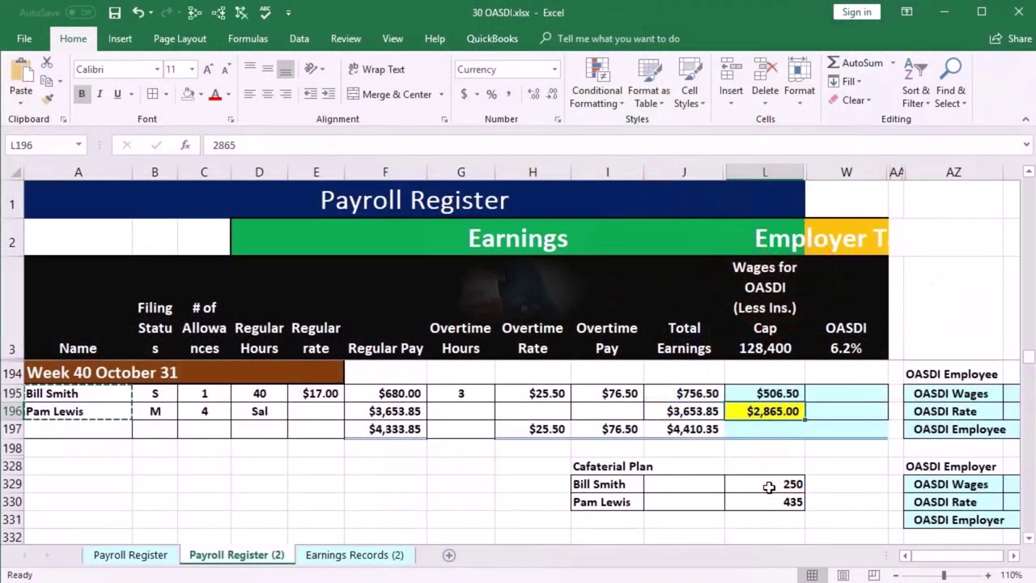
Total both employees' Week 40 OASDI wages in L197 with =SUM(L195:L196)
key(Return)
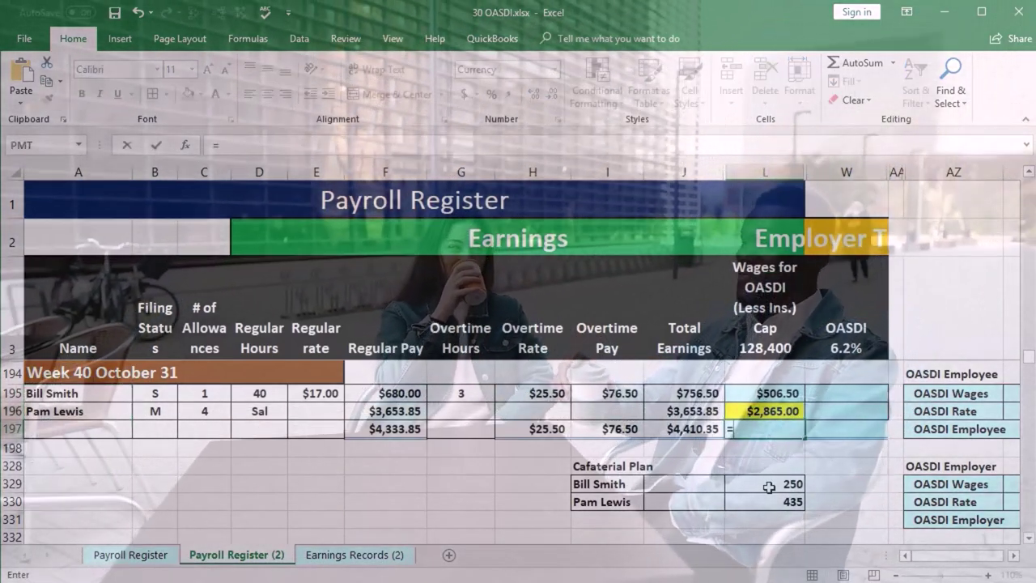
text(=sum)
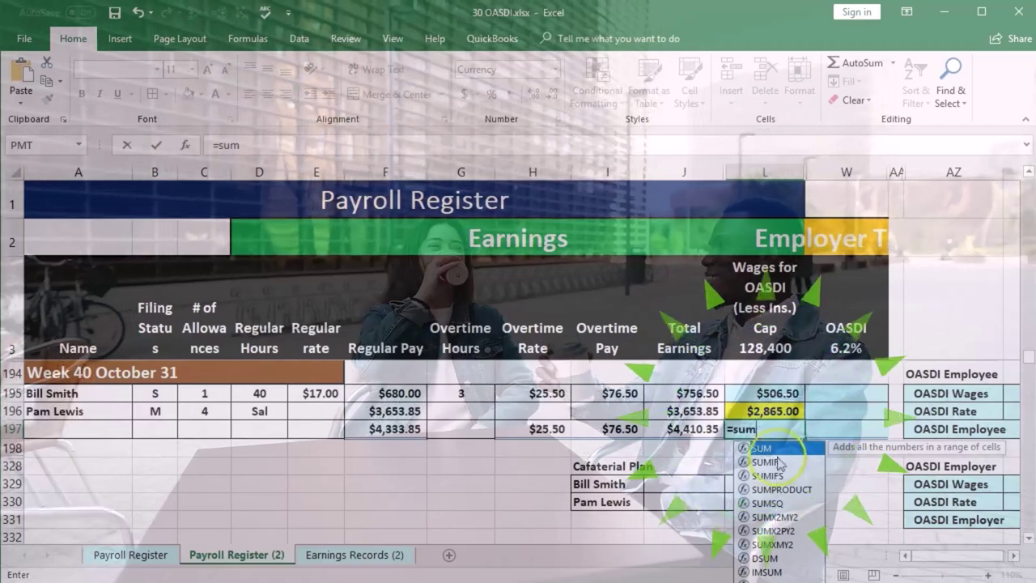
key(Tab)
drag(773, 394, 773, 410)
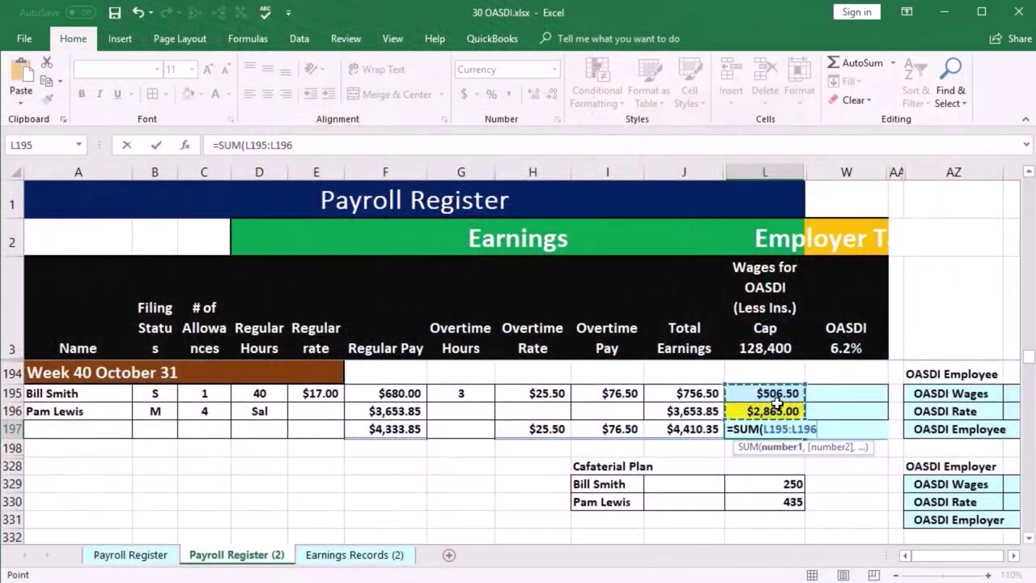
key(Return)
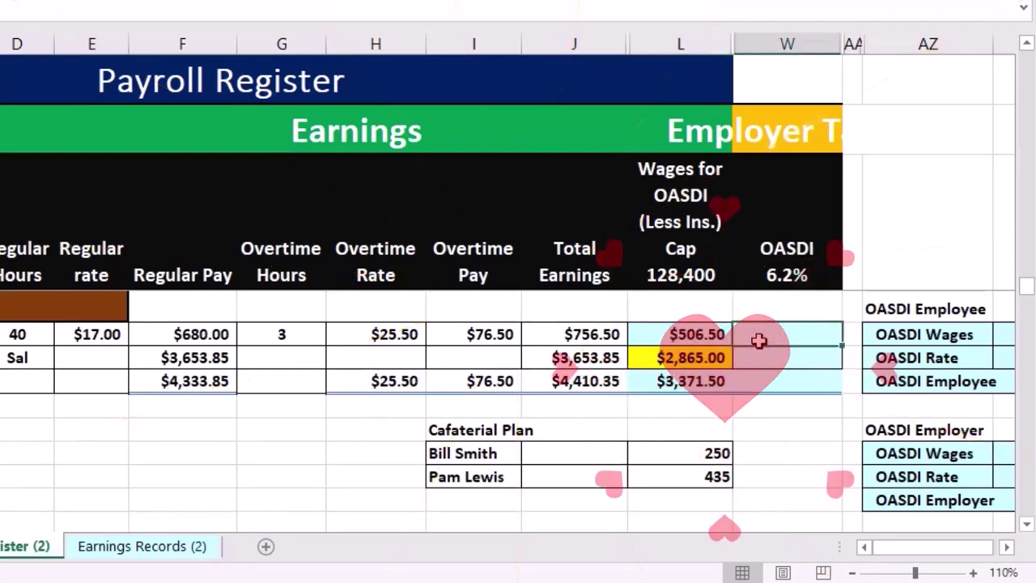
Link the OASDI Employee wages cell BA195 to the total OASDI wages in L197
key(Right)
key(Right)
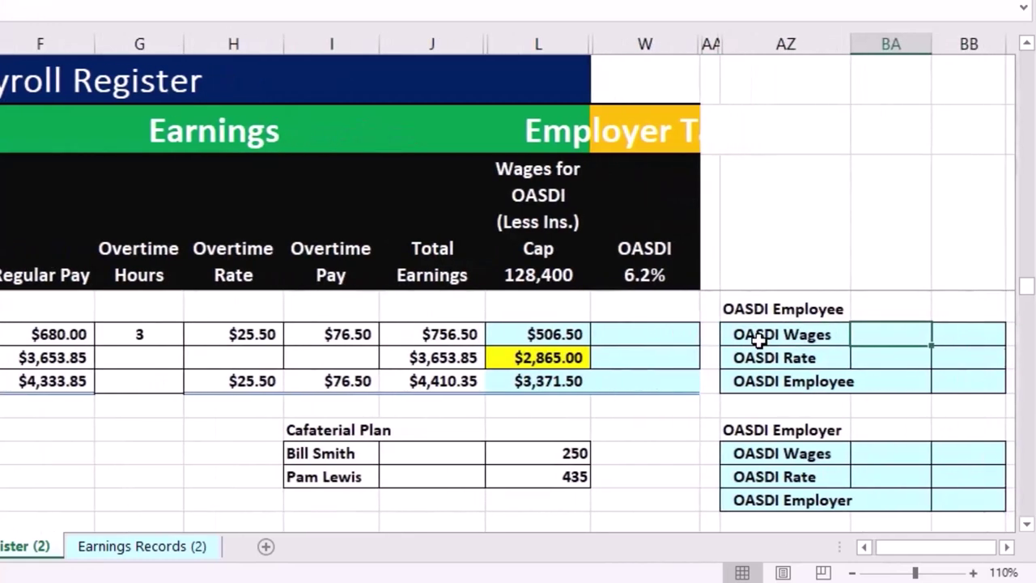
key(Right)
key(Right)
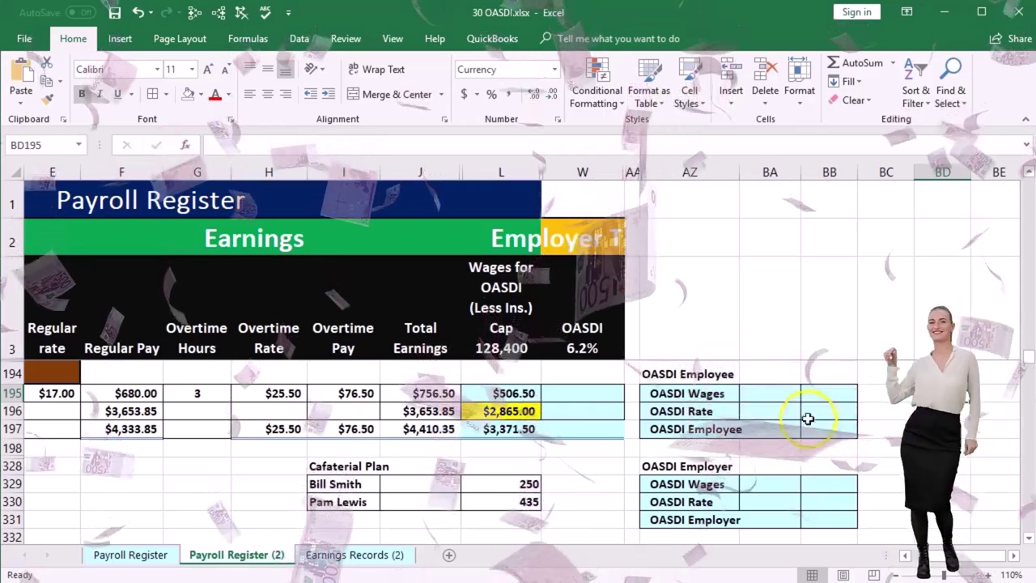
click(778, 398)
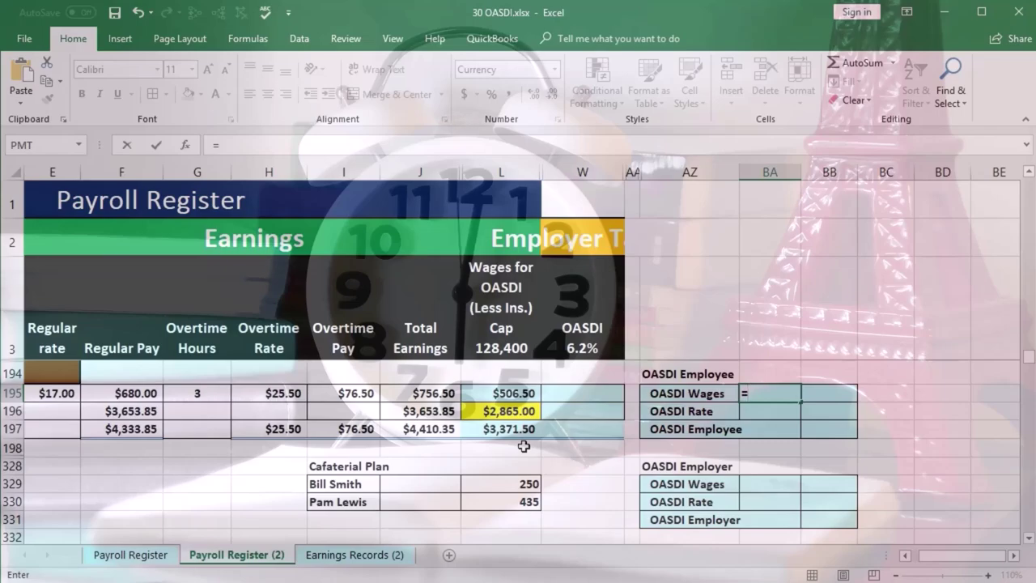
key(Return)
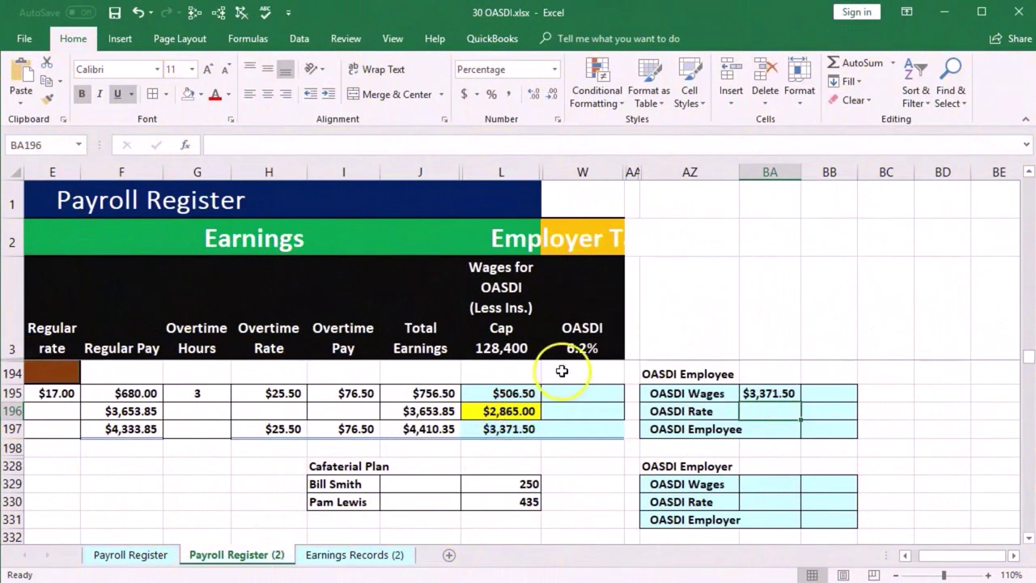
Enter .062 as the OASDI Employee rate in BA196 and calculate the employee tax in BB197 with =BA195*BA196
text(.062)
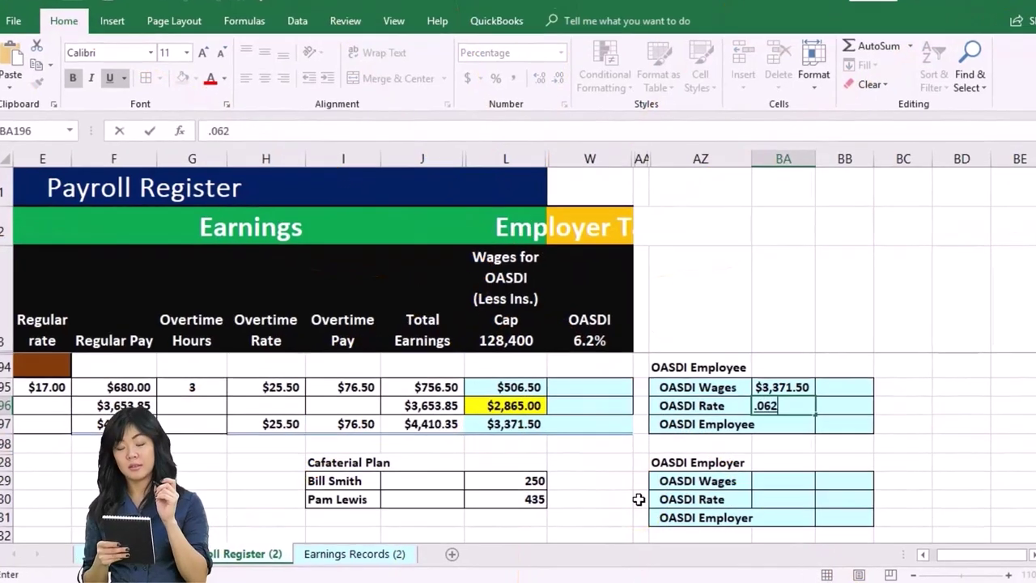
key(Return)
key(Right)
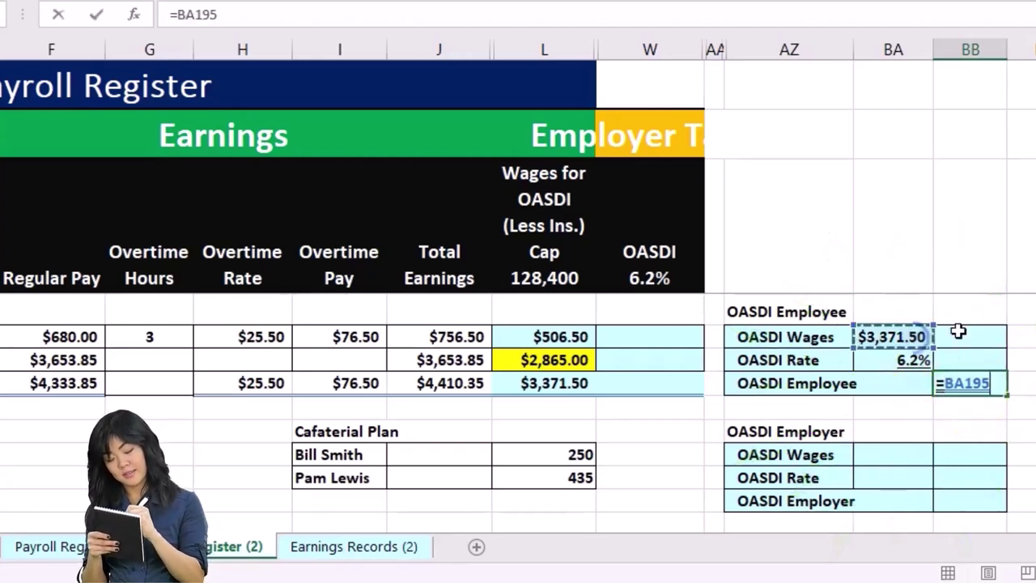
click(916, 359)
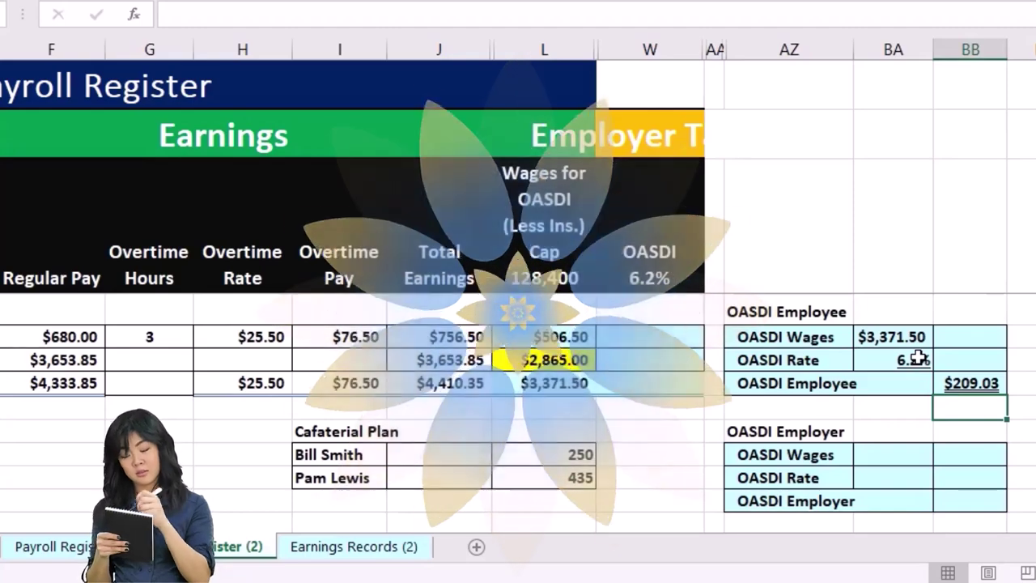
Link the OASDI Employer wages in BA329 to the total in L197 and enter the 6.2% rate in BA330
click(910, 454)
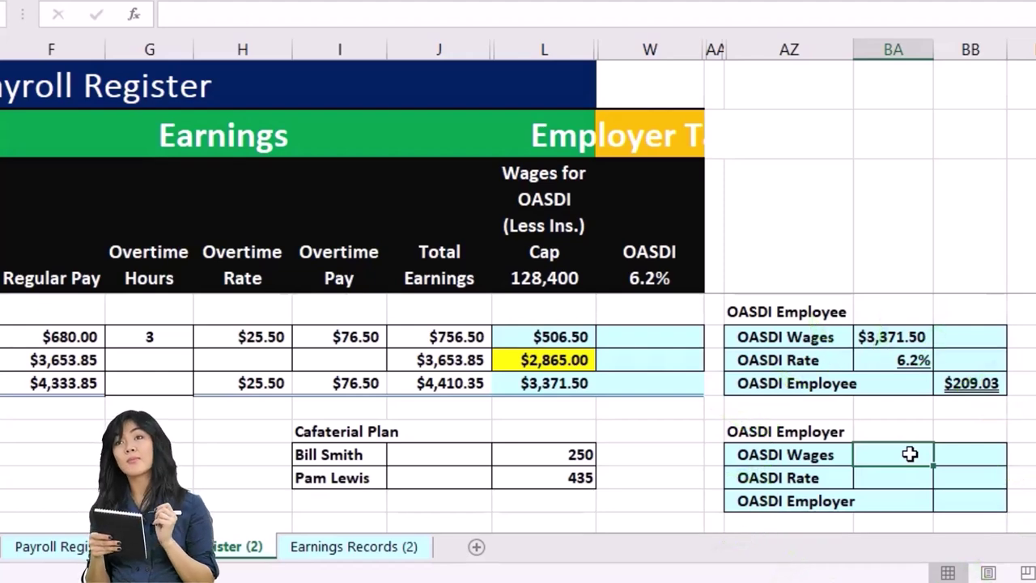
text(=)
click(574, 381)
key(Return)
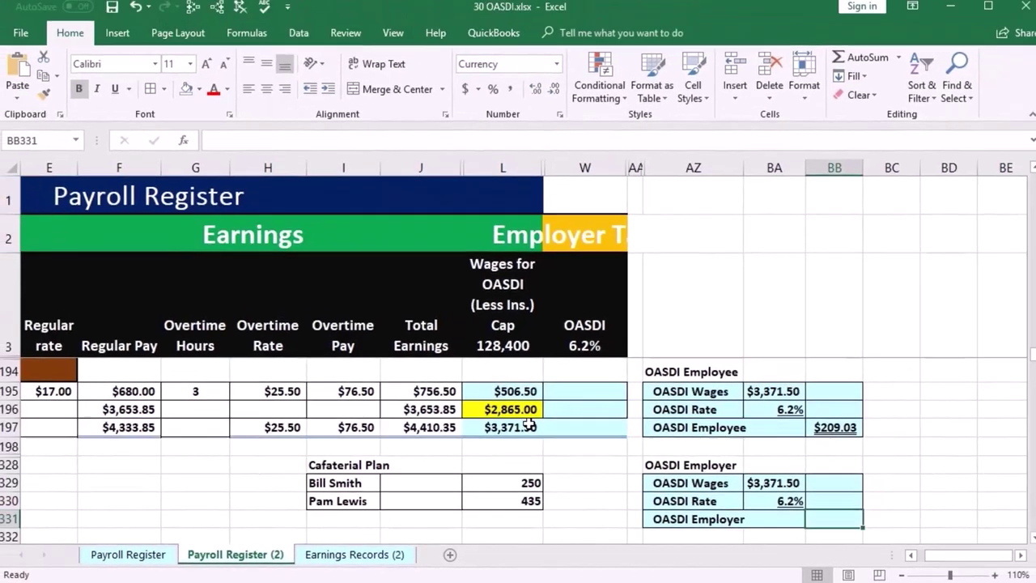
Calculate the OASDI Employer tax in BB331 with =BA329*BA330
text(=)
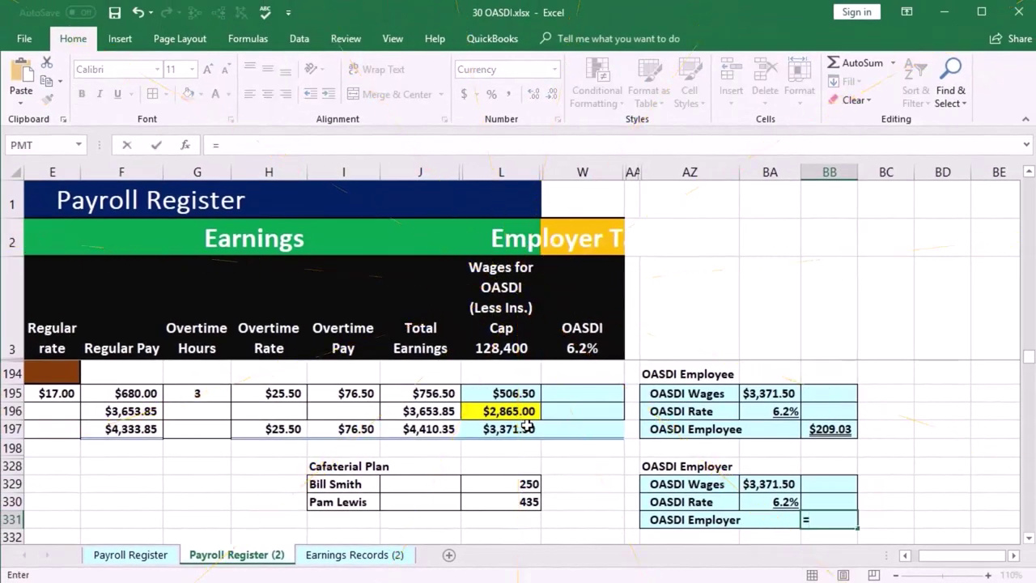
click(761, 484)
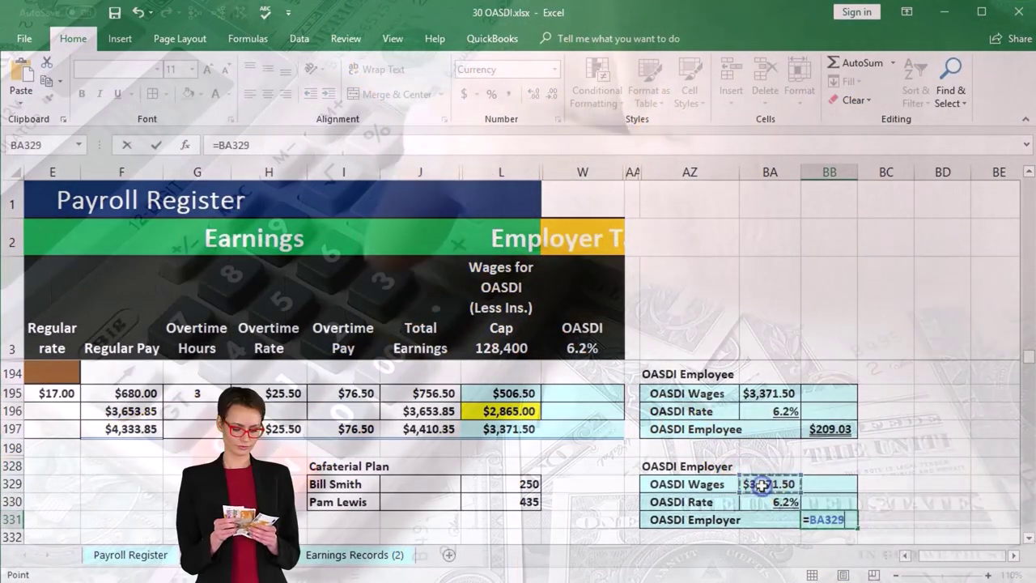
text(*)
click(763, 501)
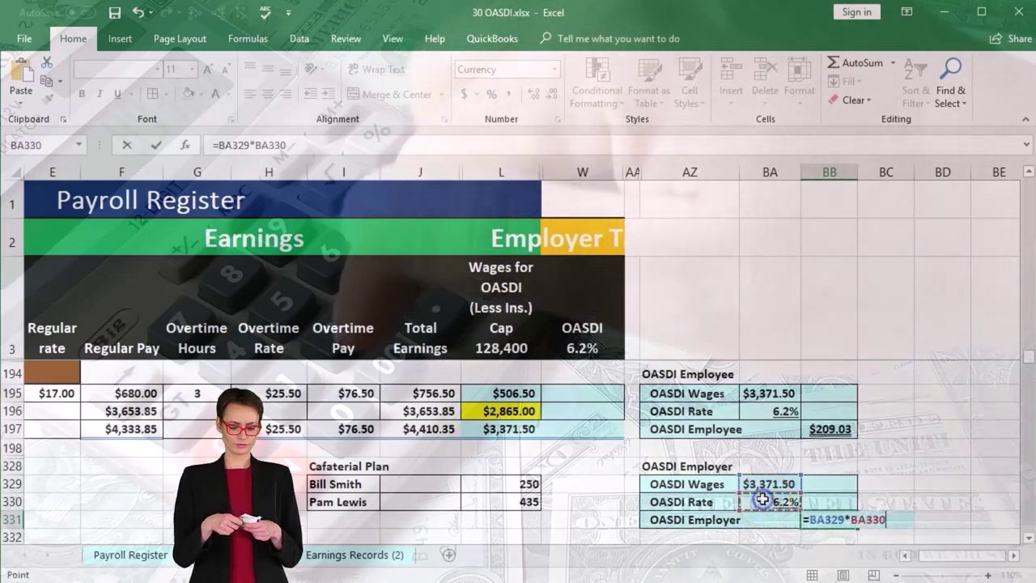
key(Return)
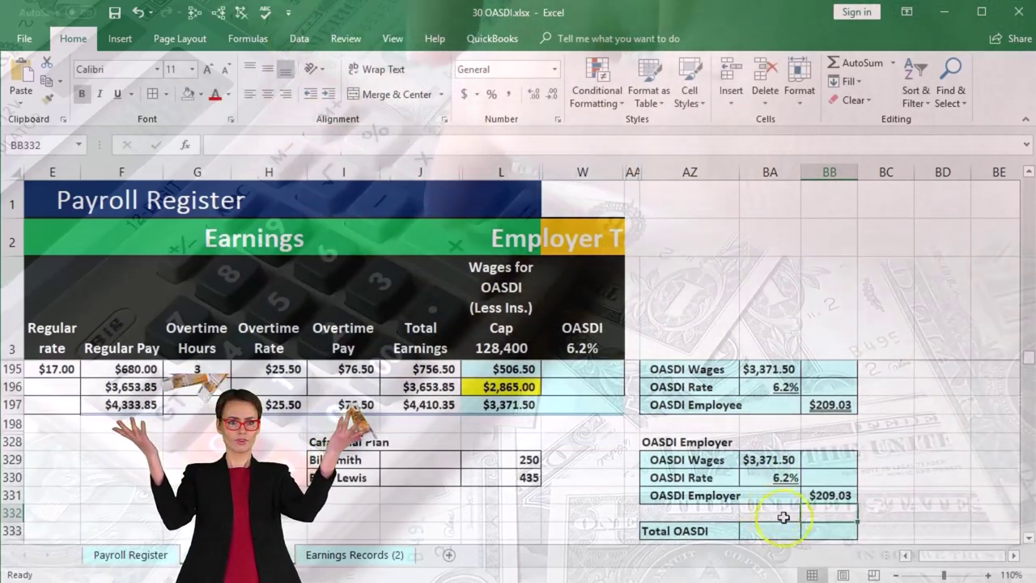
Calculate Total OASDI in BB333 with =BB197+BB331 and copy the cell format of BB197 to BB331
click(818, 526)
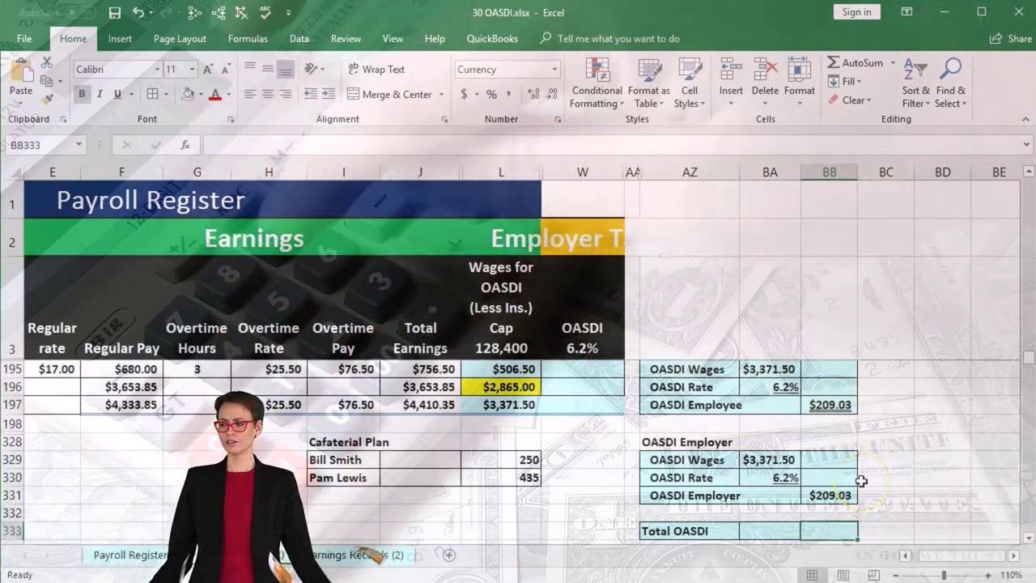
text(=)
click(838, 405)
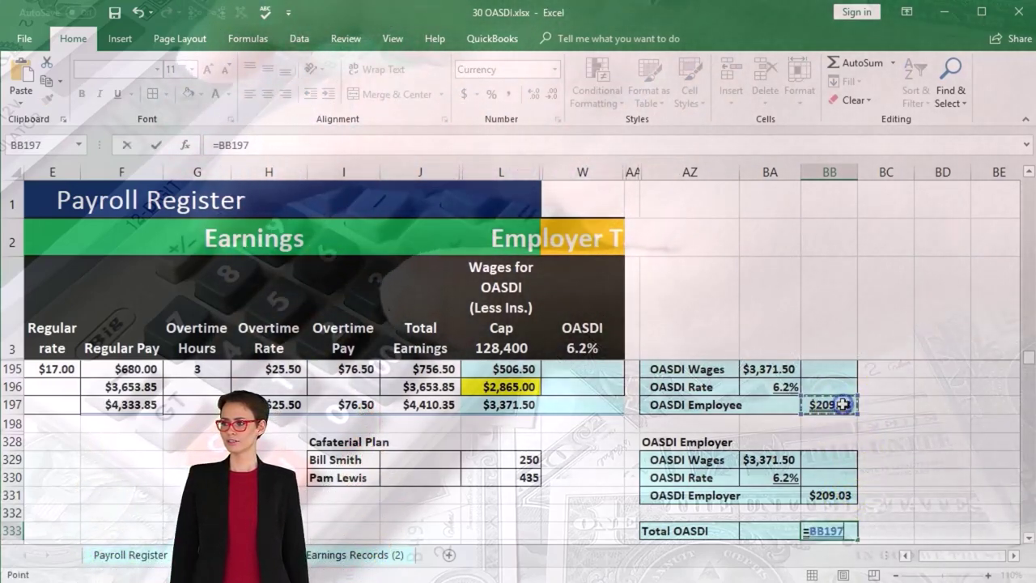
text(+)
click(844, 496)
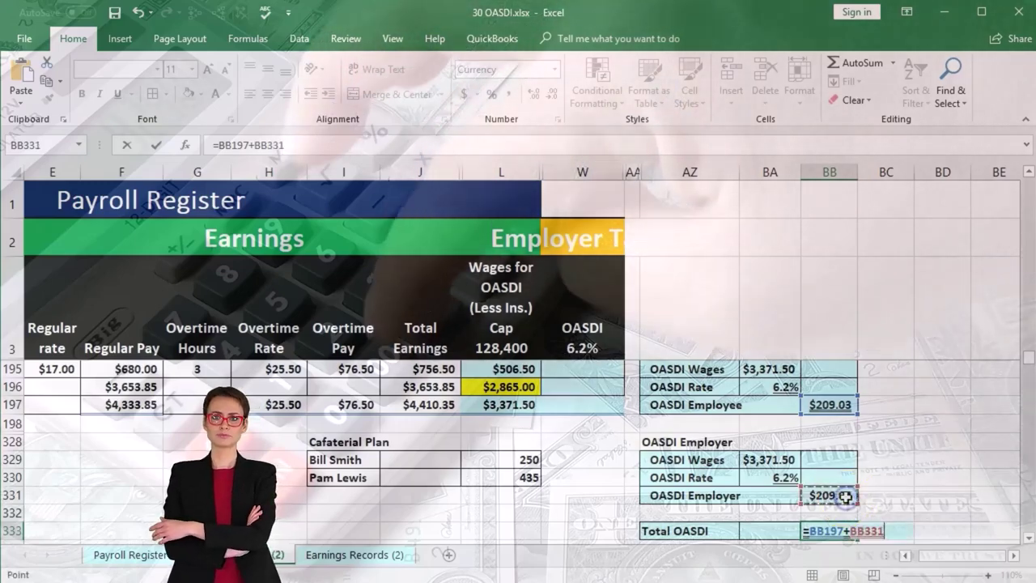
key(Return)
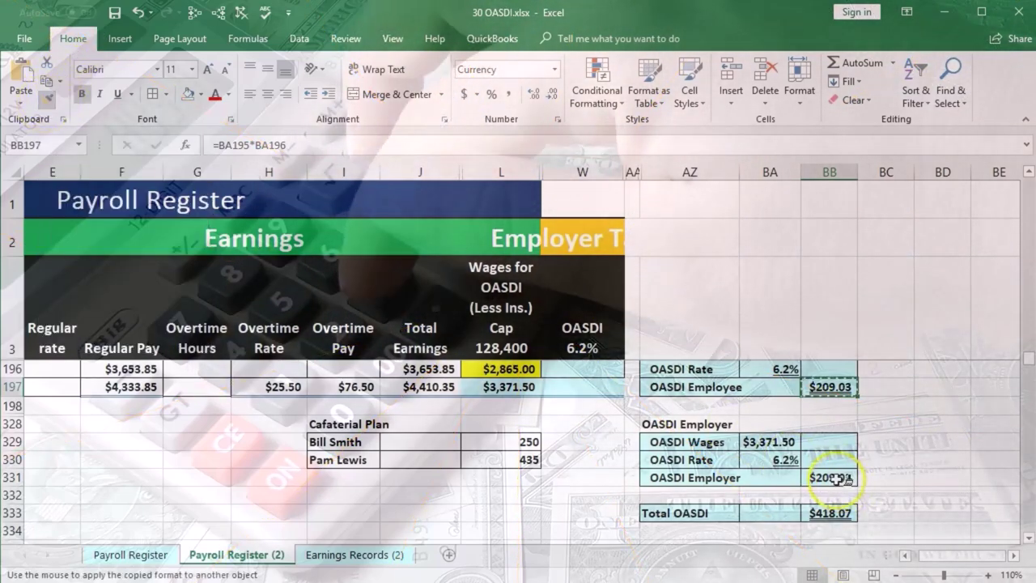
click(911, 441)
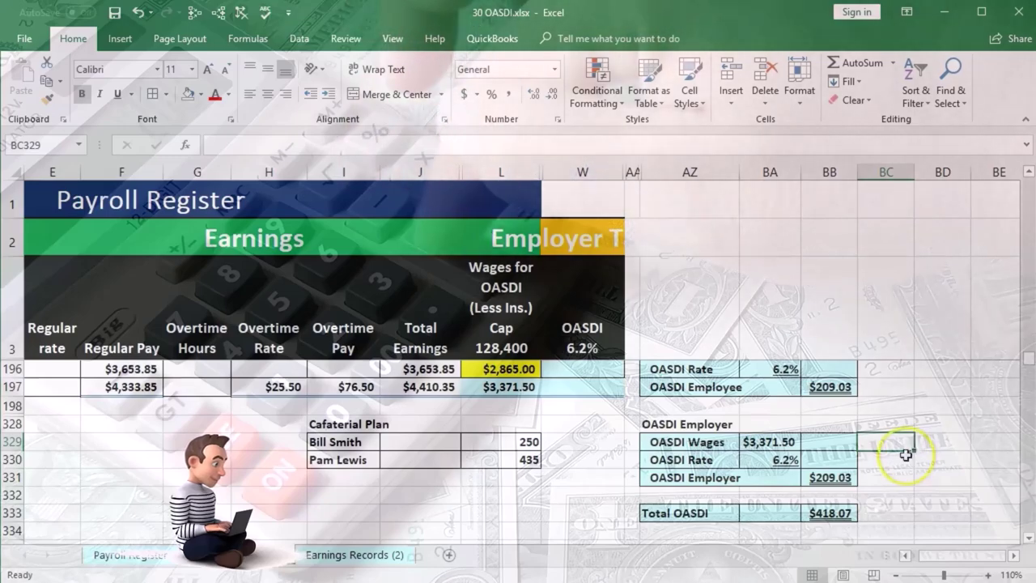
Calculate the first employee's OASDI tax in W195 with =L195*.062
scroll(905, 453, up, 1)
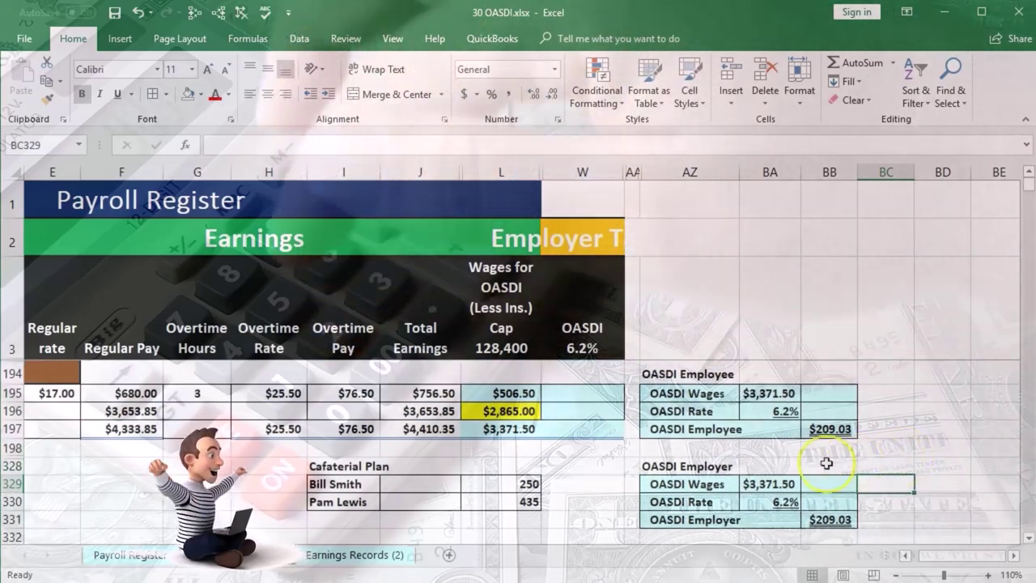
click(828, 427)
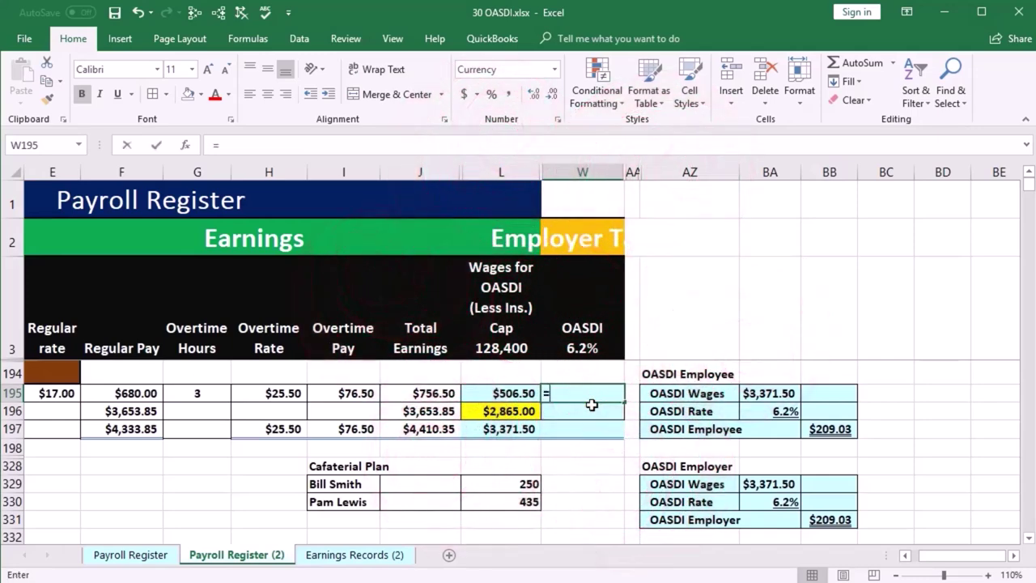
click(519, 397)
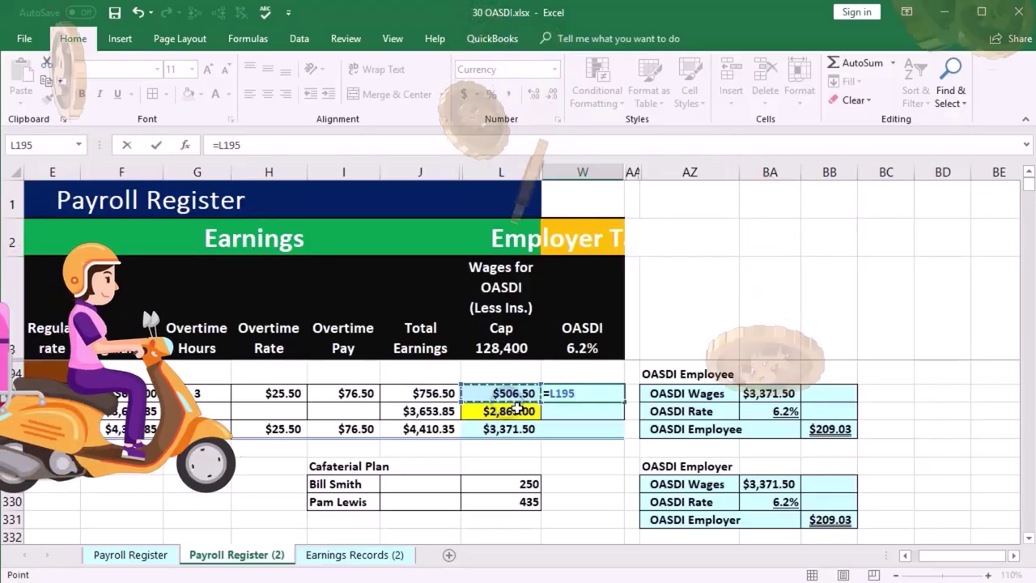
text(*.062)
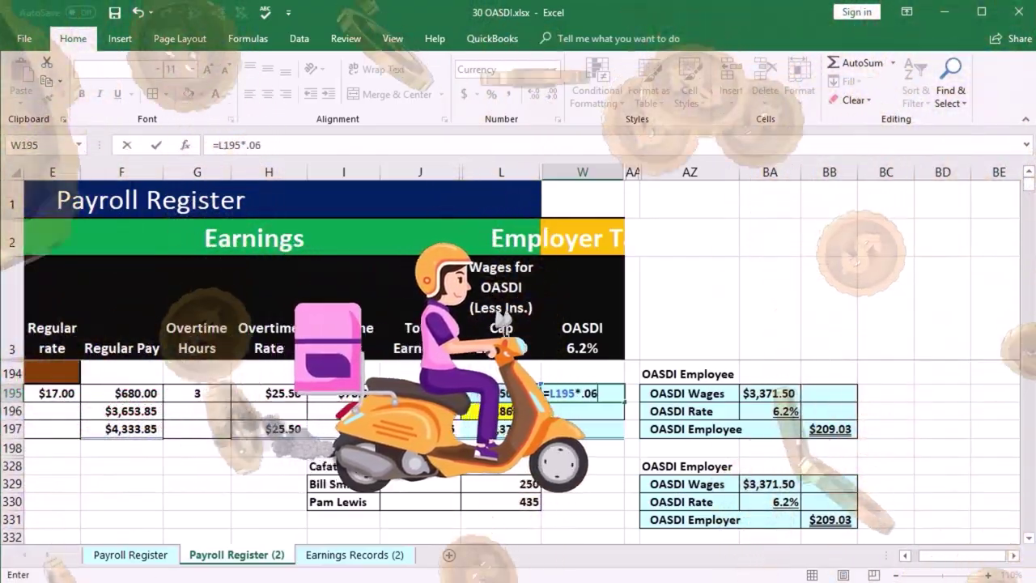
key(Return)
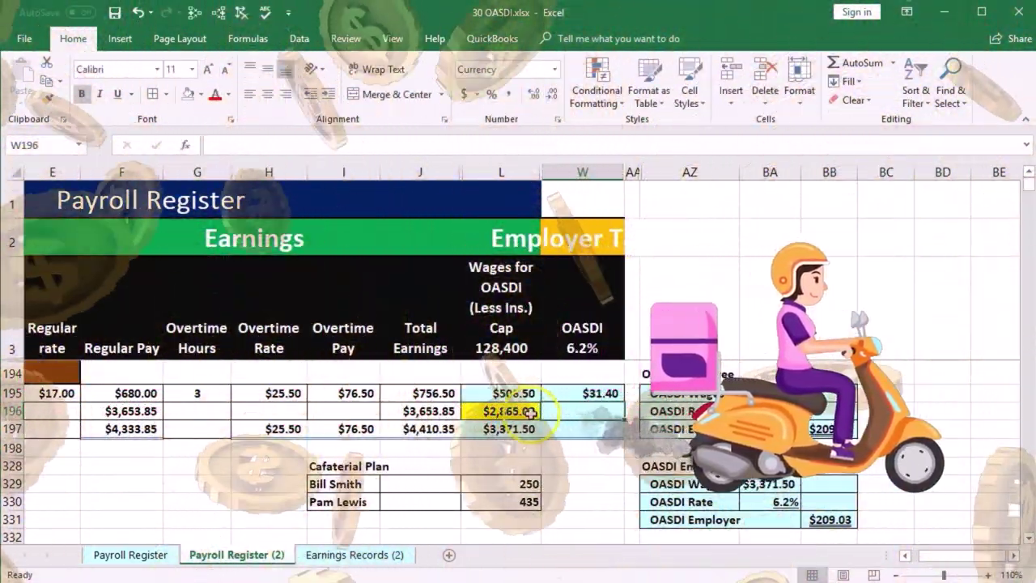
Calculate the second employee's OASDI tax in W196 with =L196*.062
text(=)
key(Left)
text(*.062)
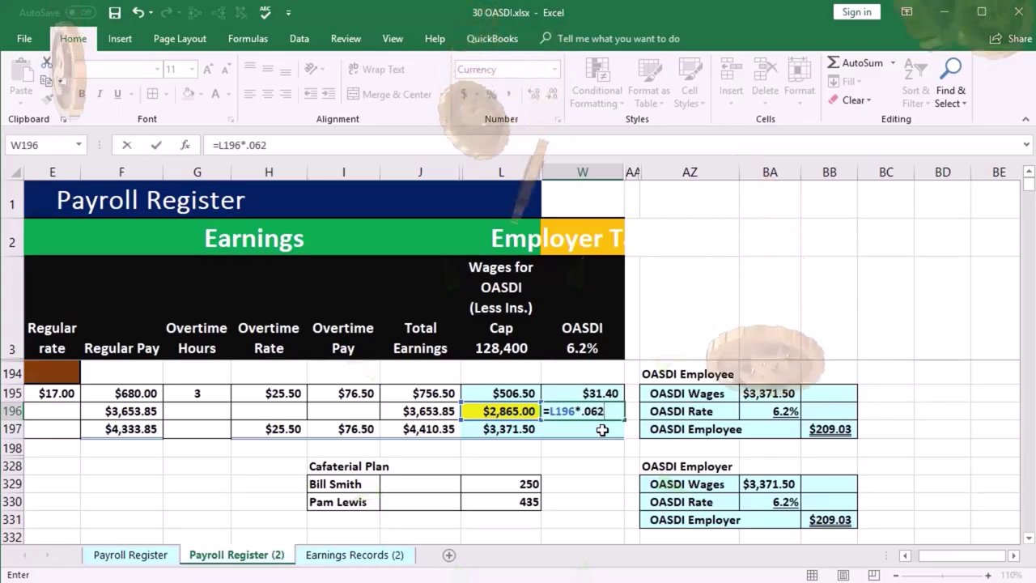
key(Return)
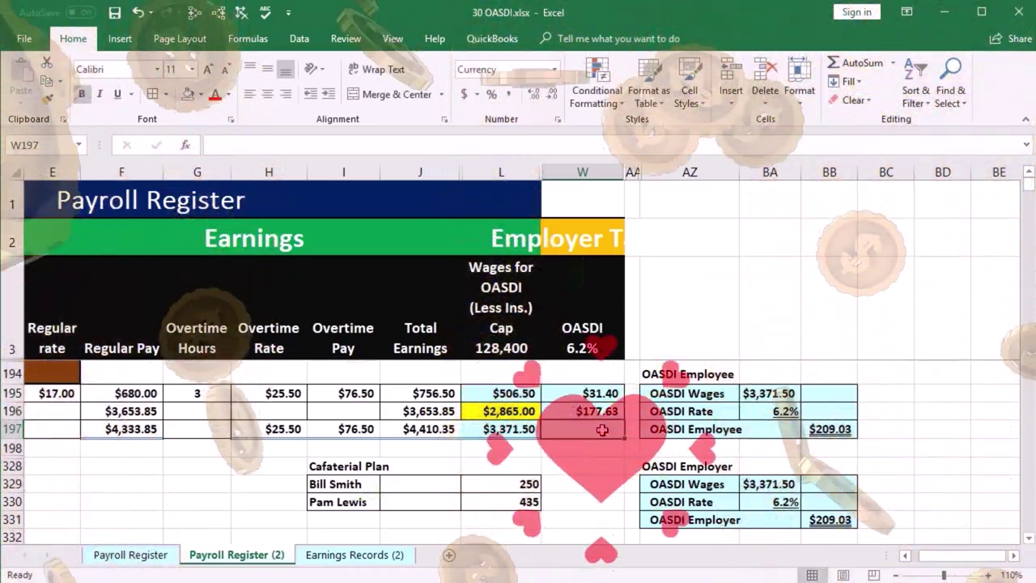
Total the OASDI tax column in W197 with =SUM(W195:W196) and check it against the OASDI Employee amount in BB197
text(=sum)
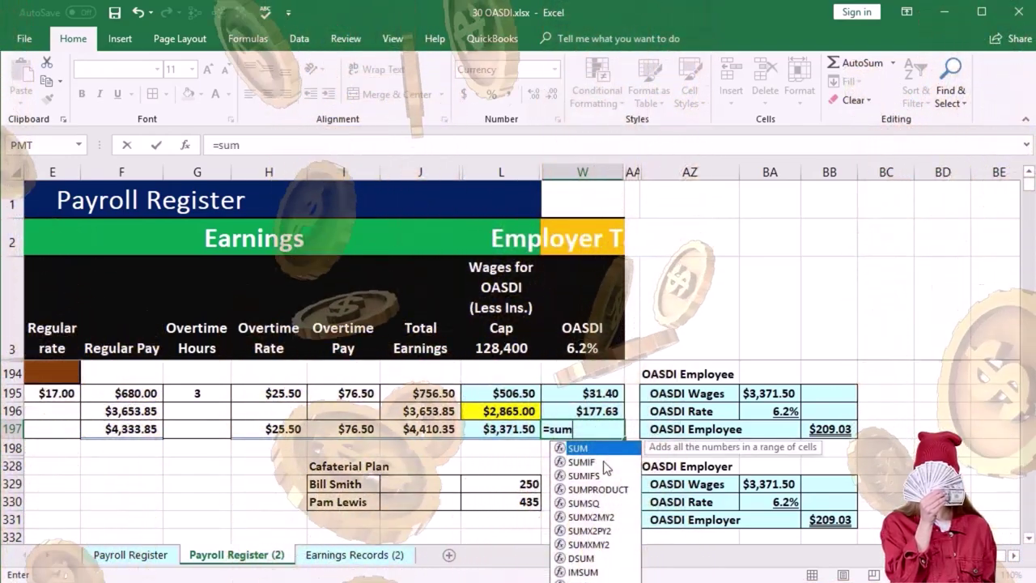
text(()
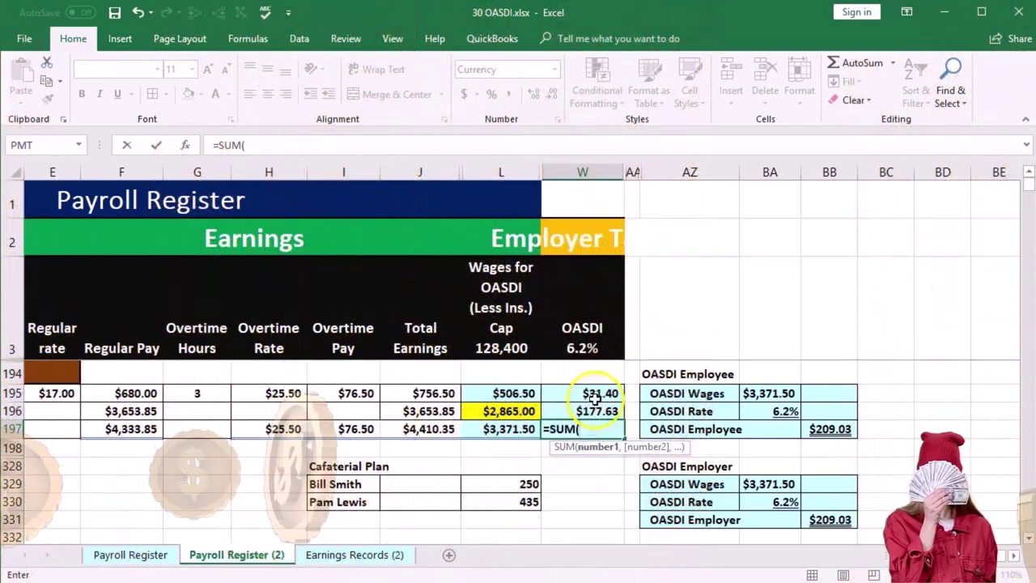
drag(593, 394, 593, 409)
key(Return)
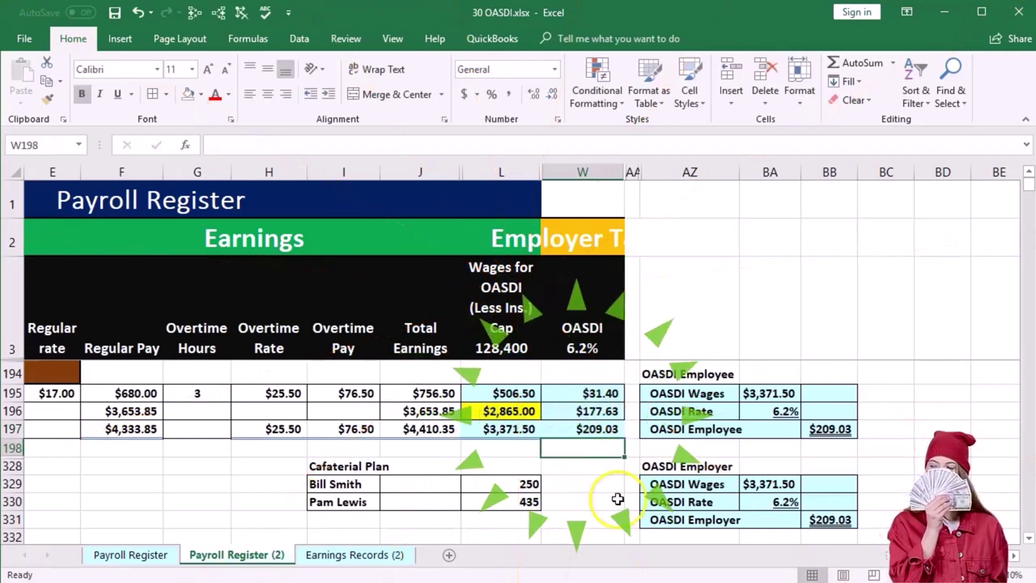
click(833, 428)
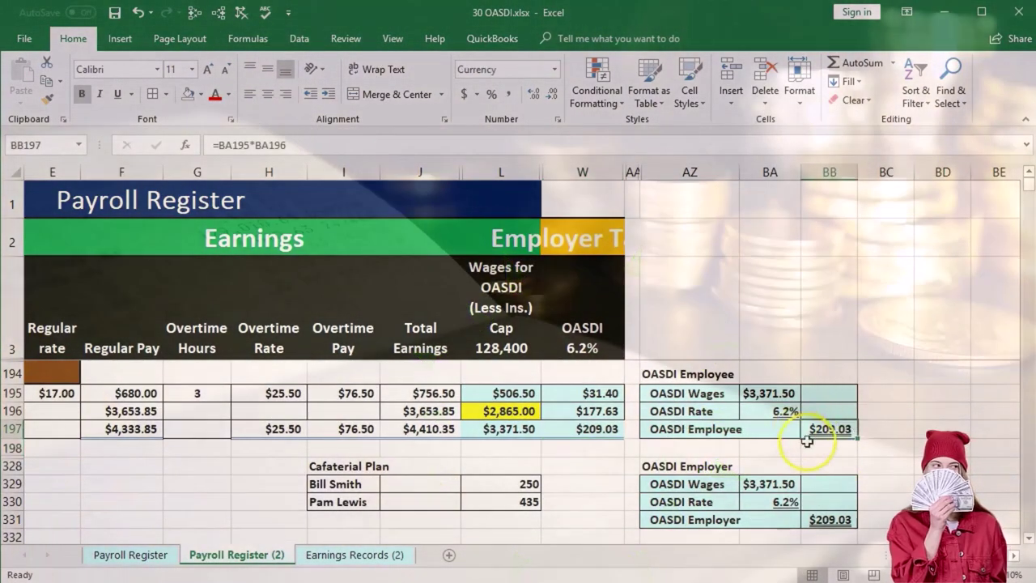